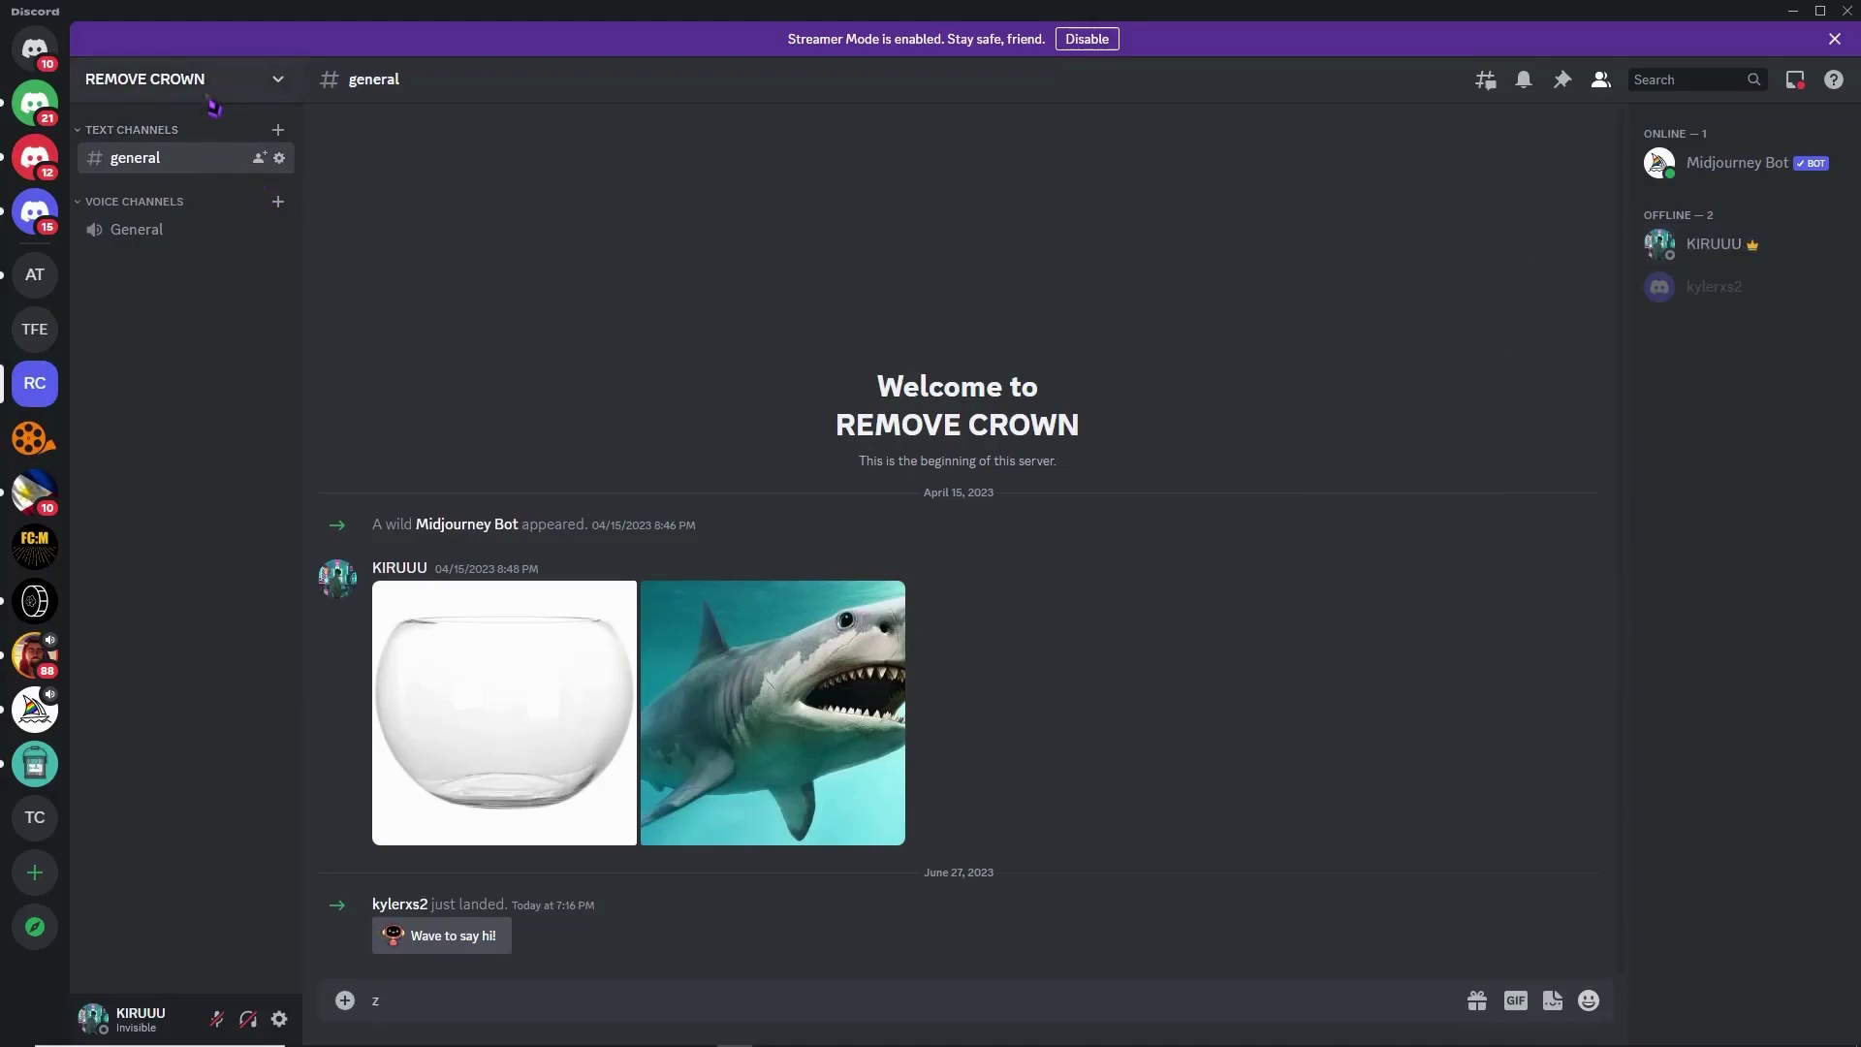
Open REMOVE CROWN's server settings on the Roles page.
{"action": "left_click", "coordinate": [164, 85]}
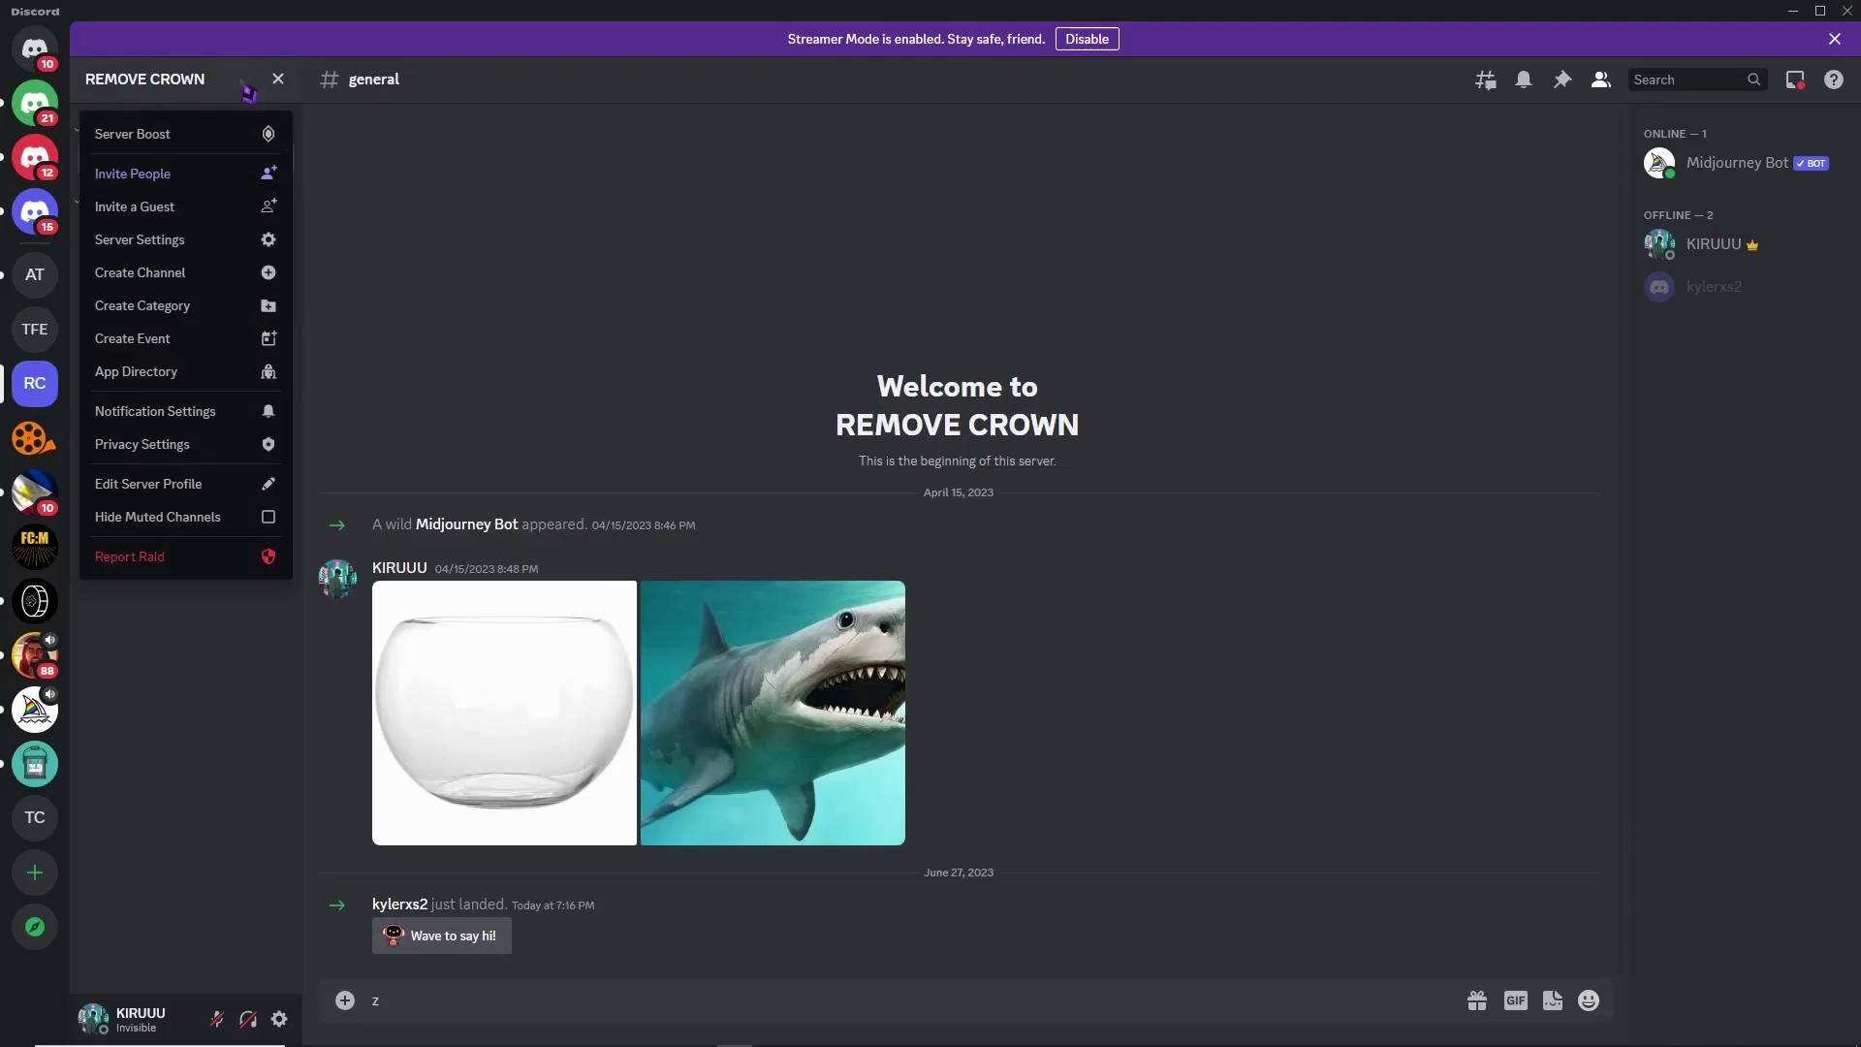
{"action": "left_click", "coordinate": [175, 239]}
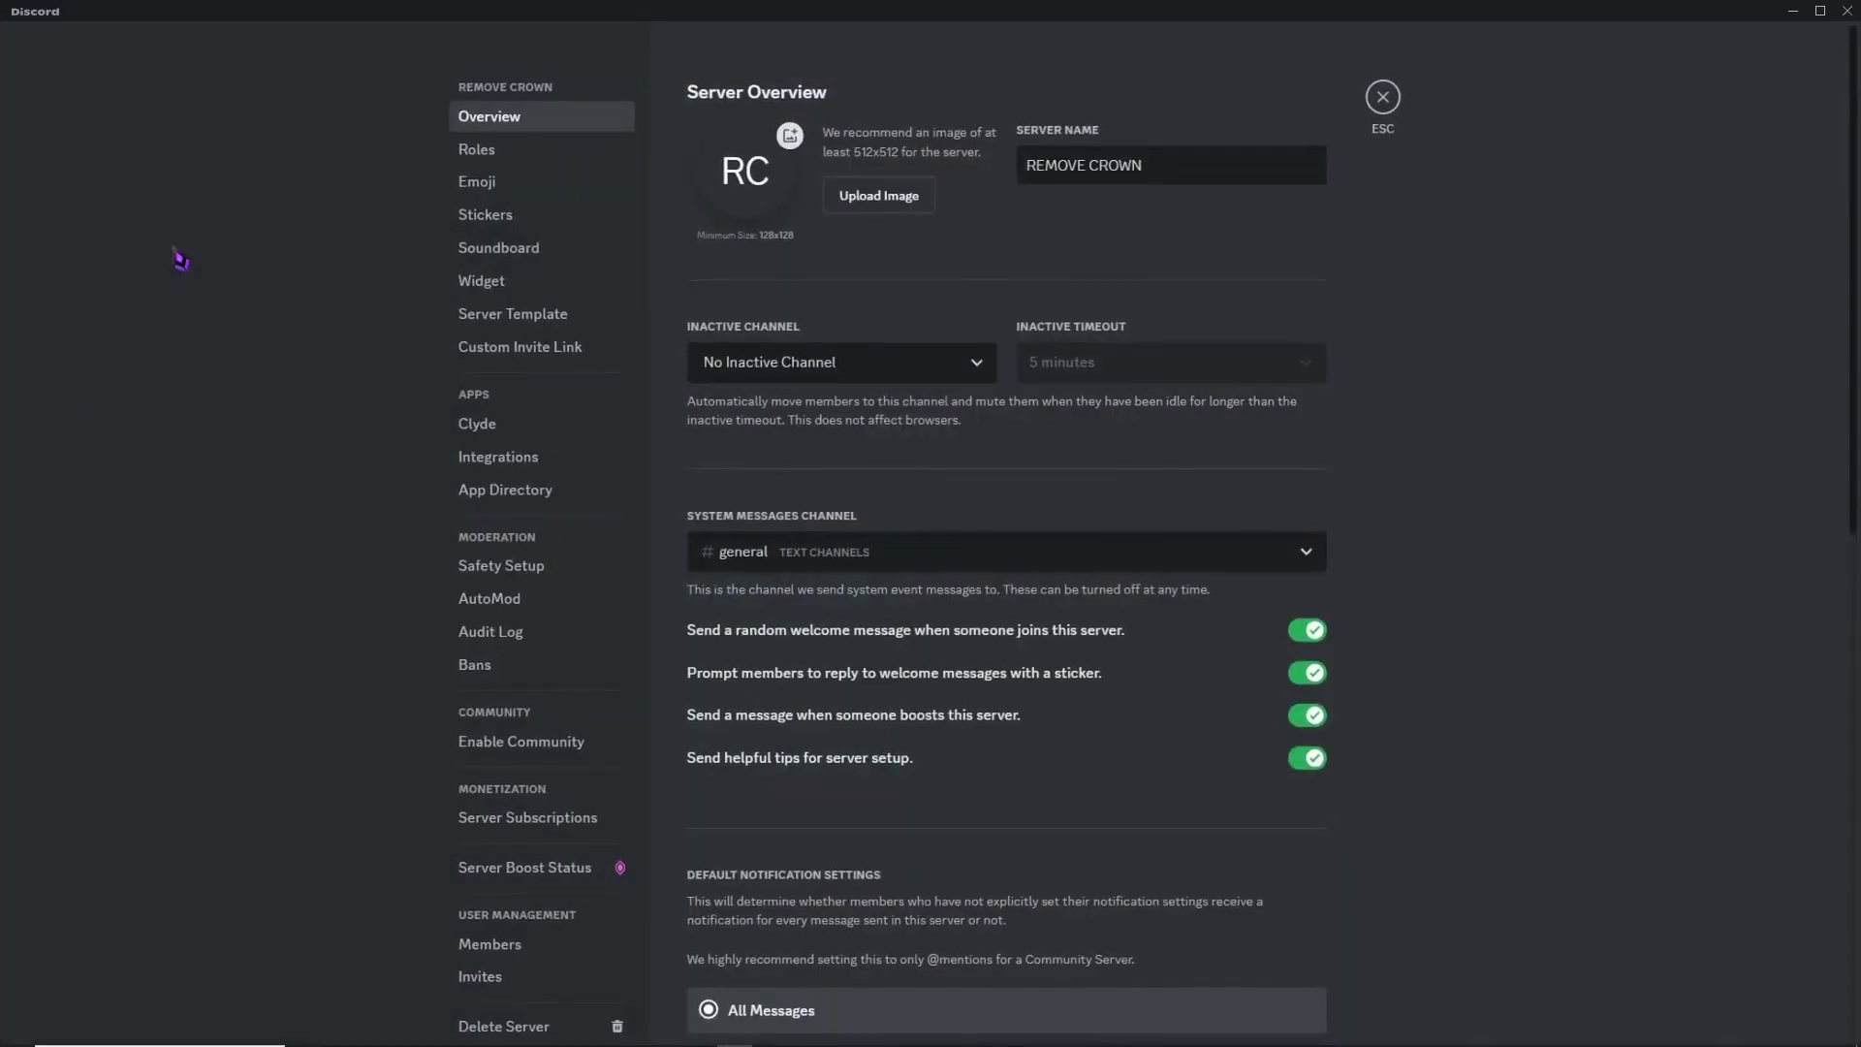
{"action": "left_click", "coordinate": [484, 157]}
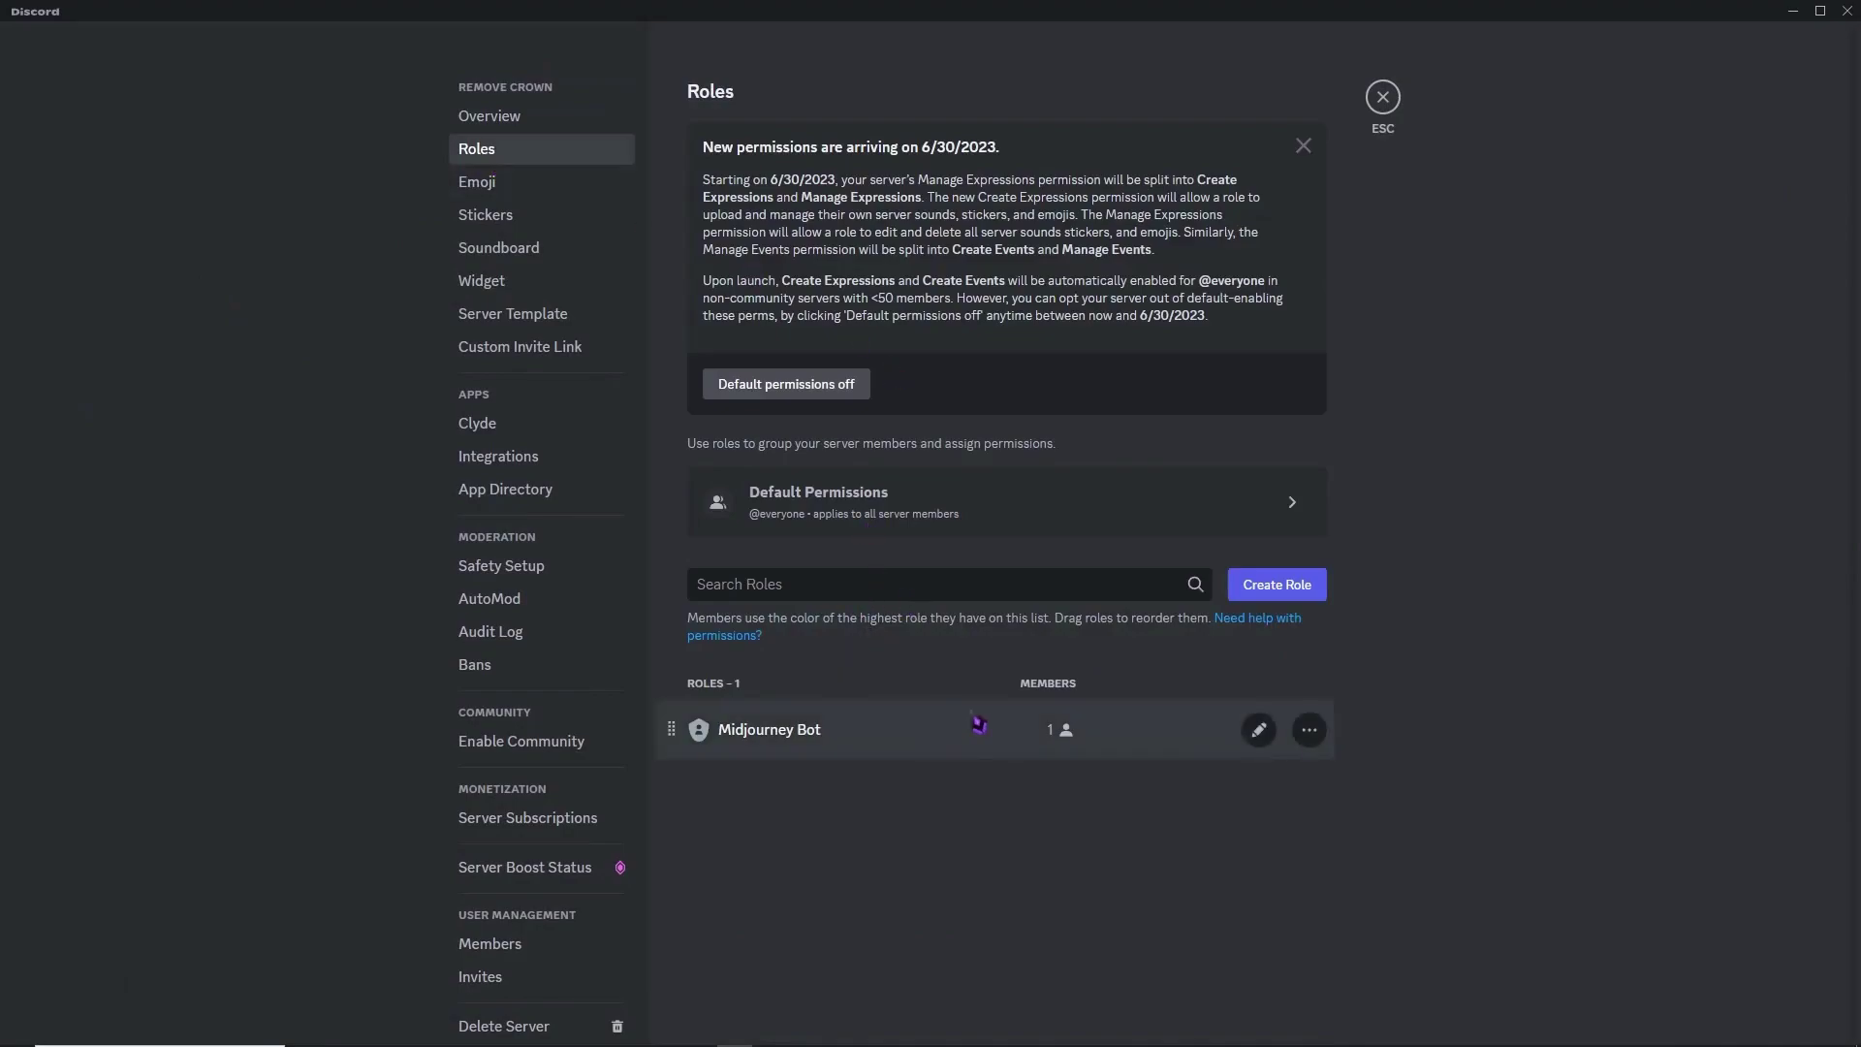
Create a role named CROWN REMOVER that displays members separately, and save it.
{"action": "left_click", "coordinate": [1286, 588]}
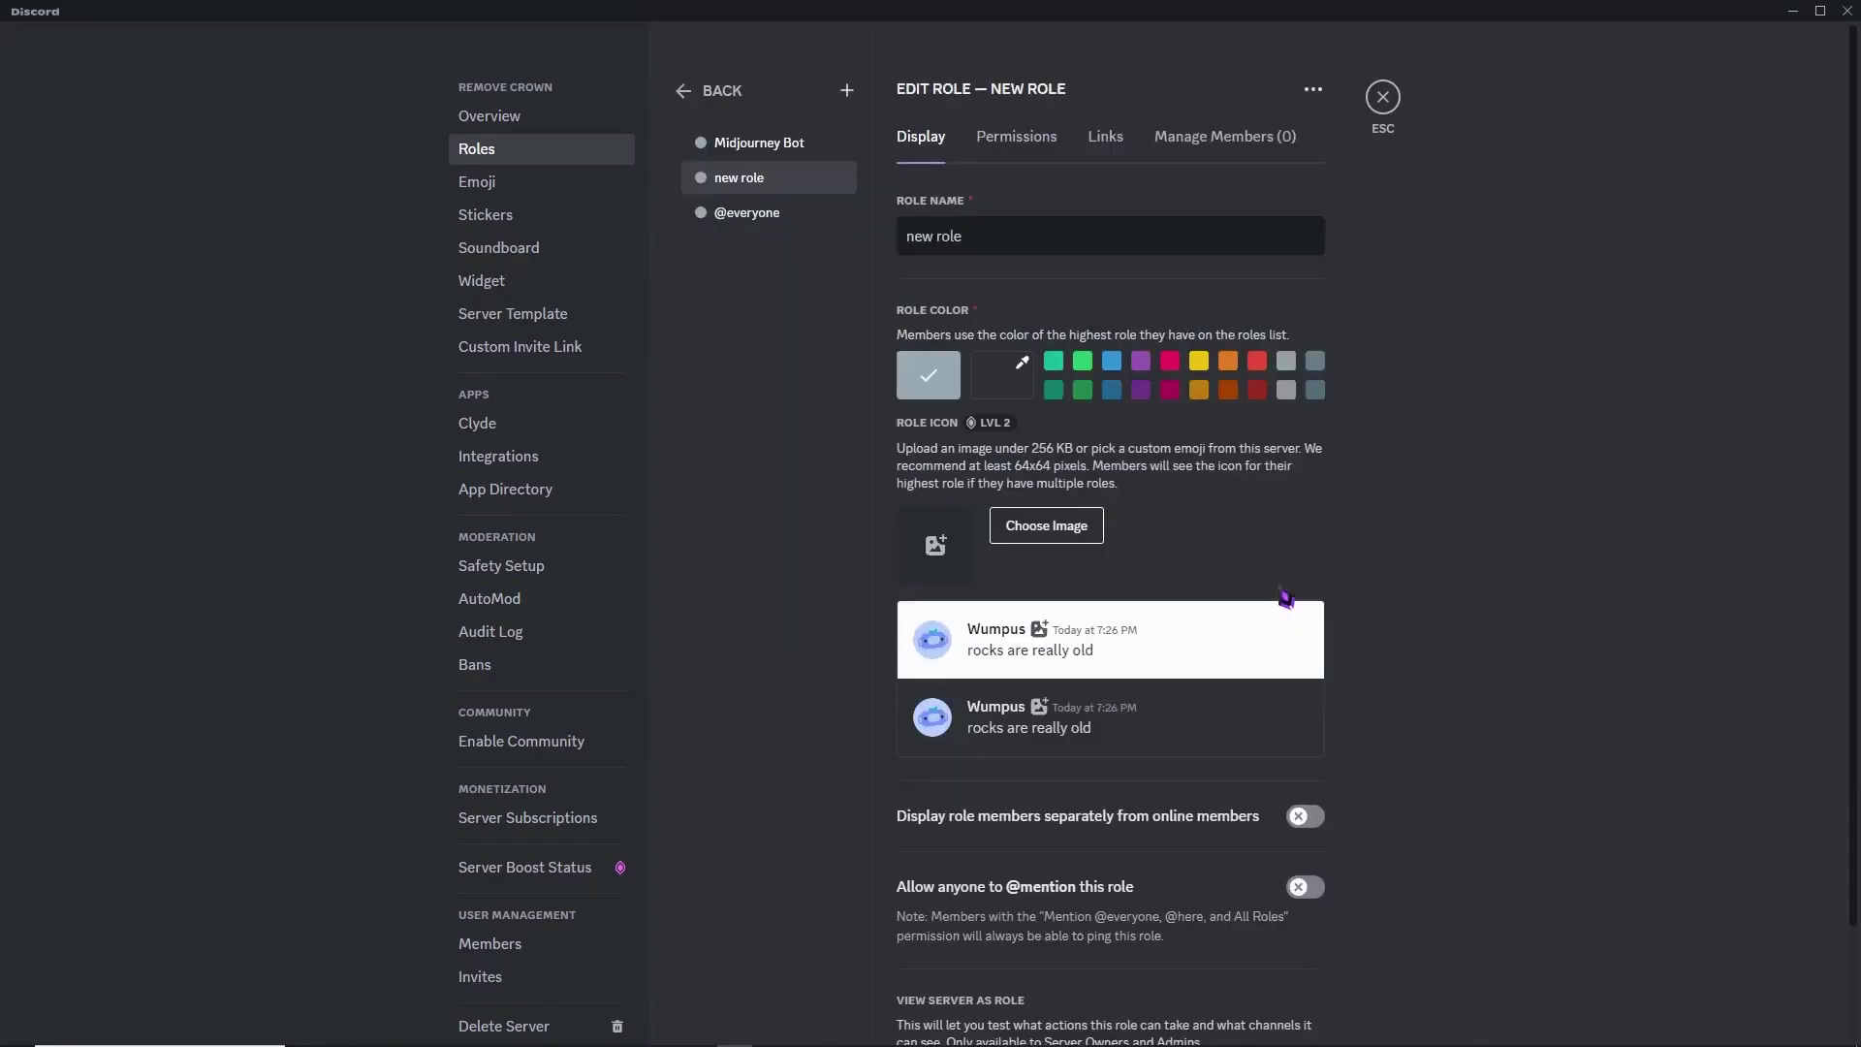
{"action": "left_click_drag", "start_coordinate": [1007, 237], "coordinate": [803, 254]}
{"action": "type", "text": "c"}
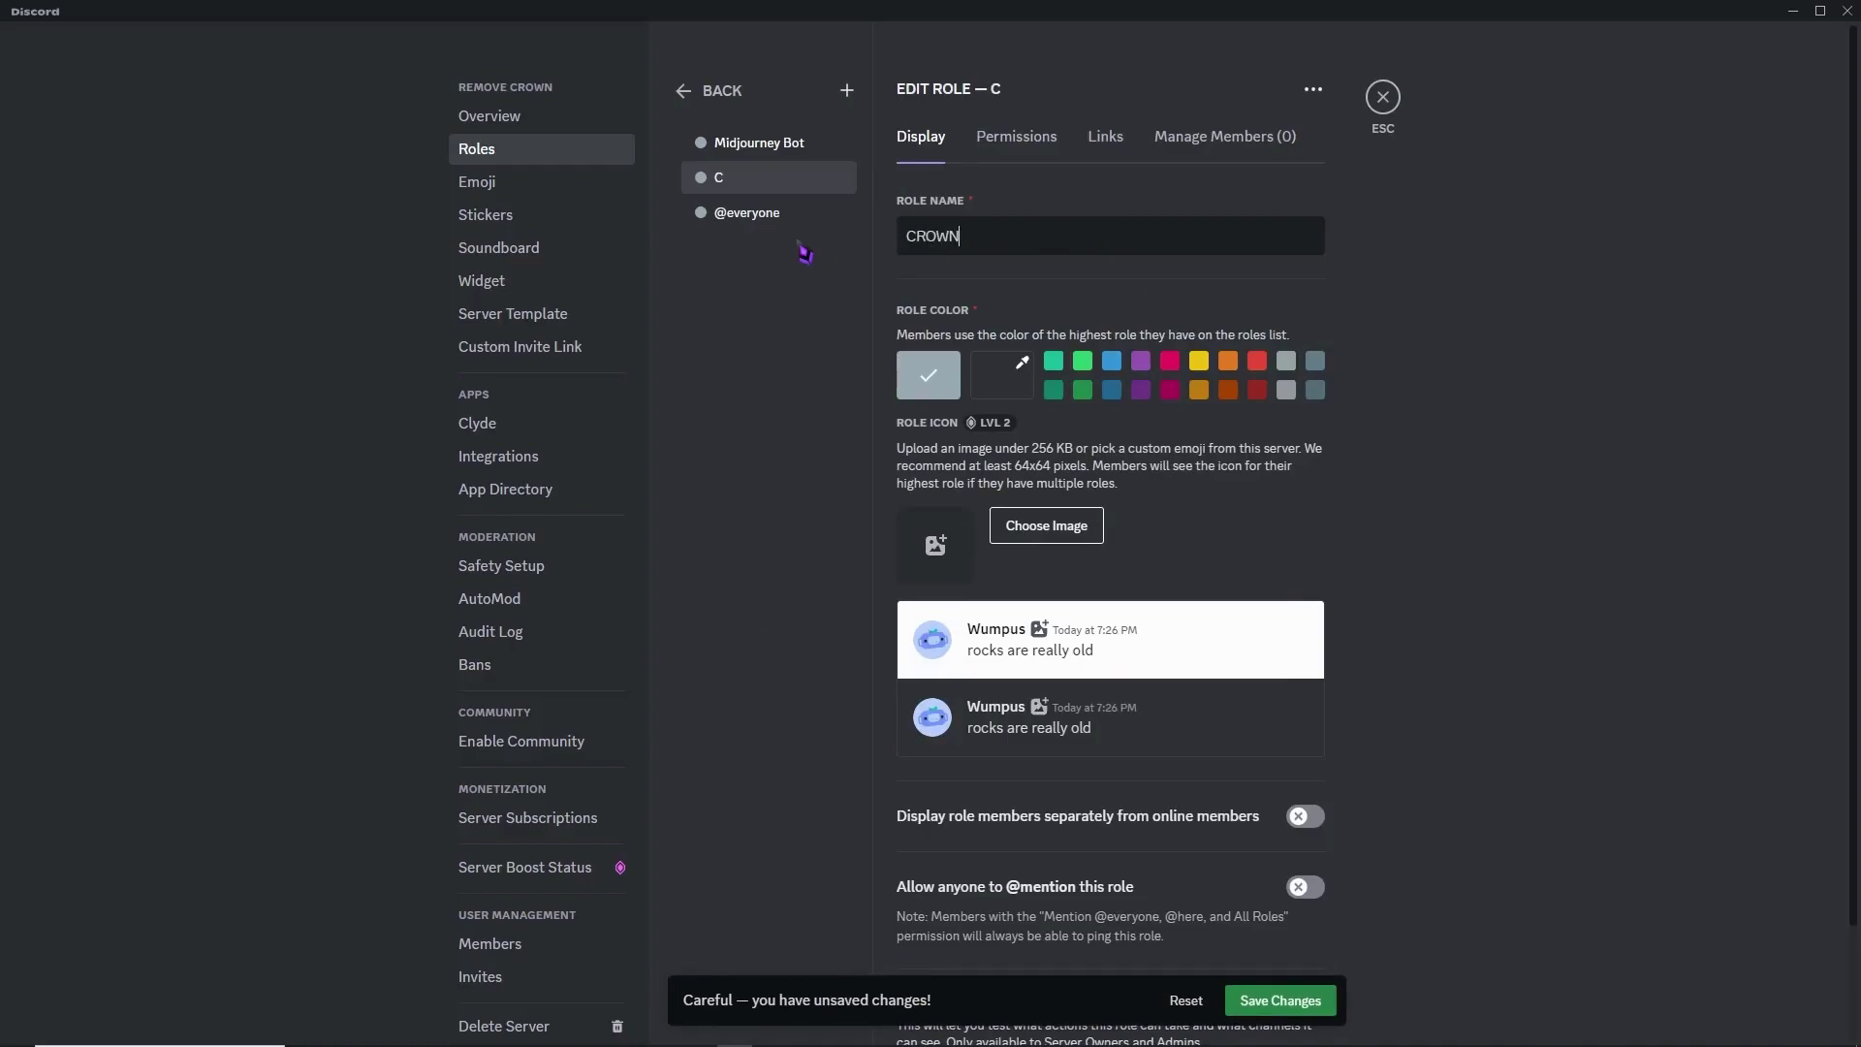
{"action": "type", "text": " REMOVER"}
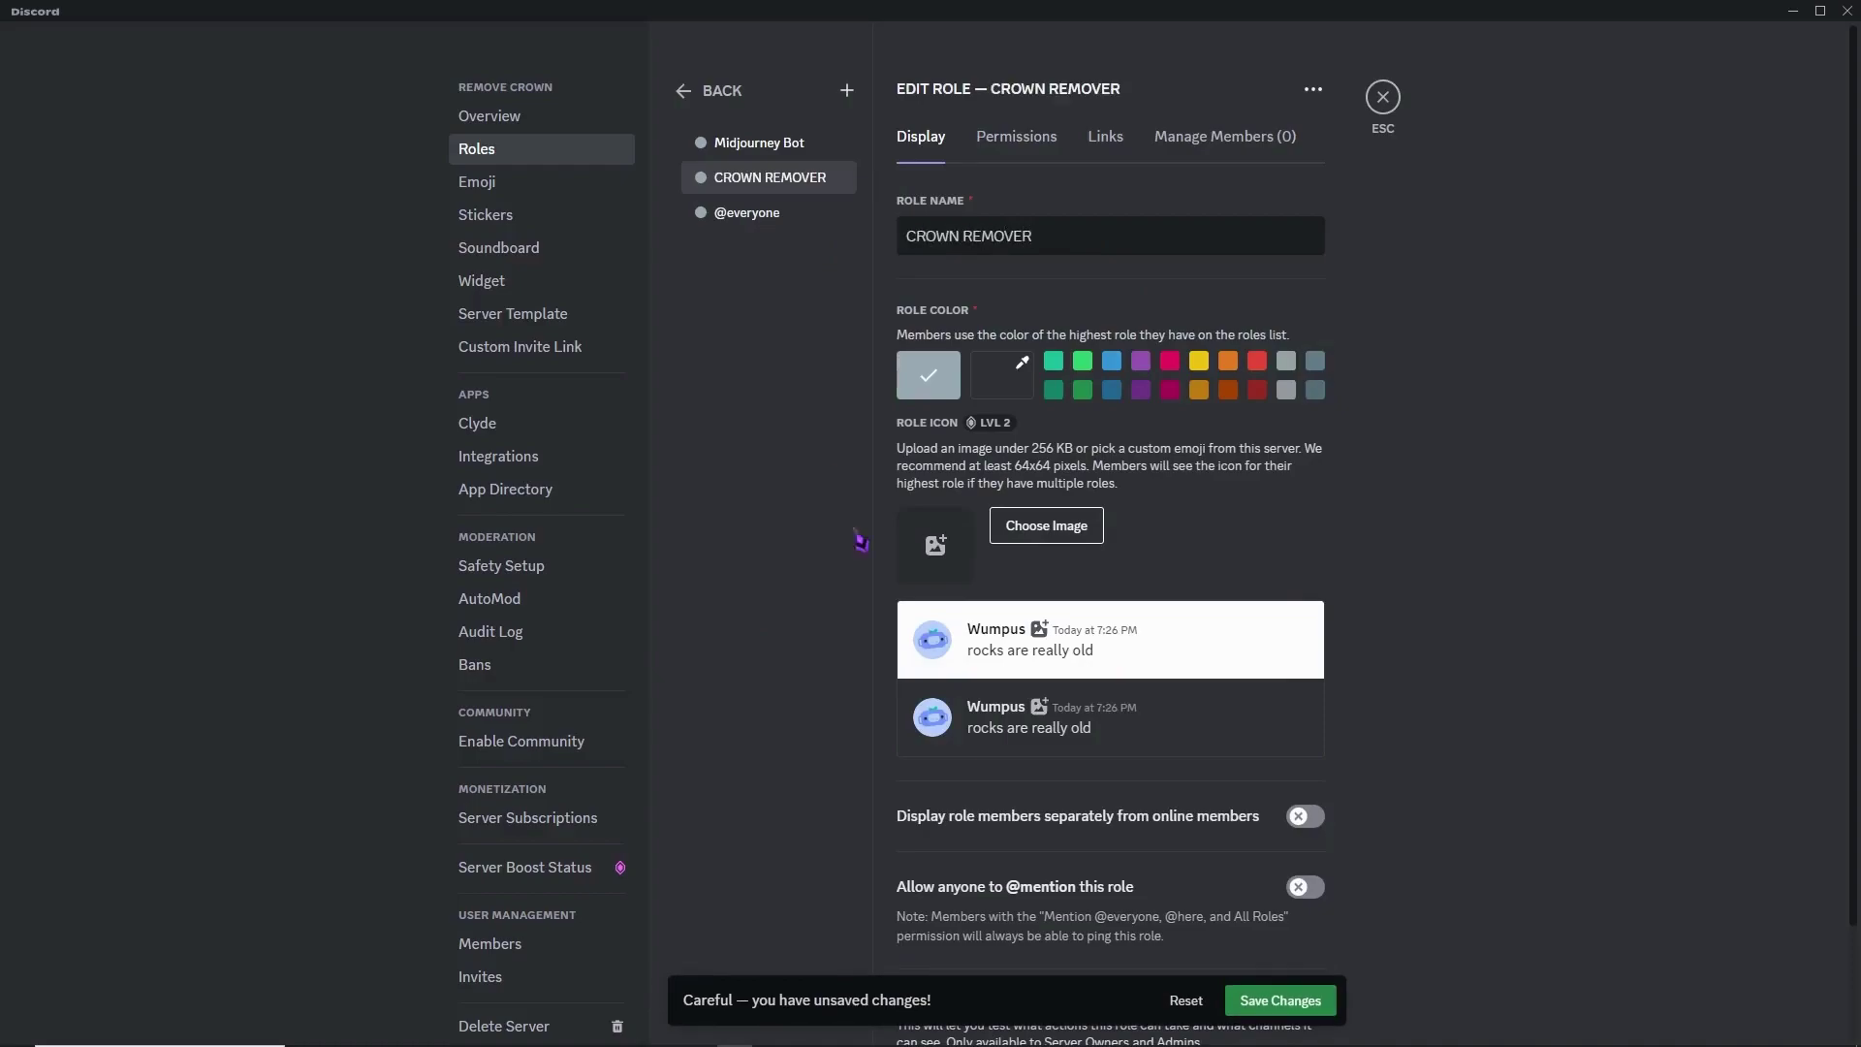
{"action": "scroll", "coordinate": [1022, 737], "scroll_direction": "down", "scroll_amount": 2}
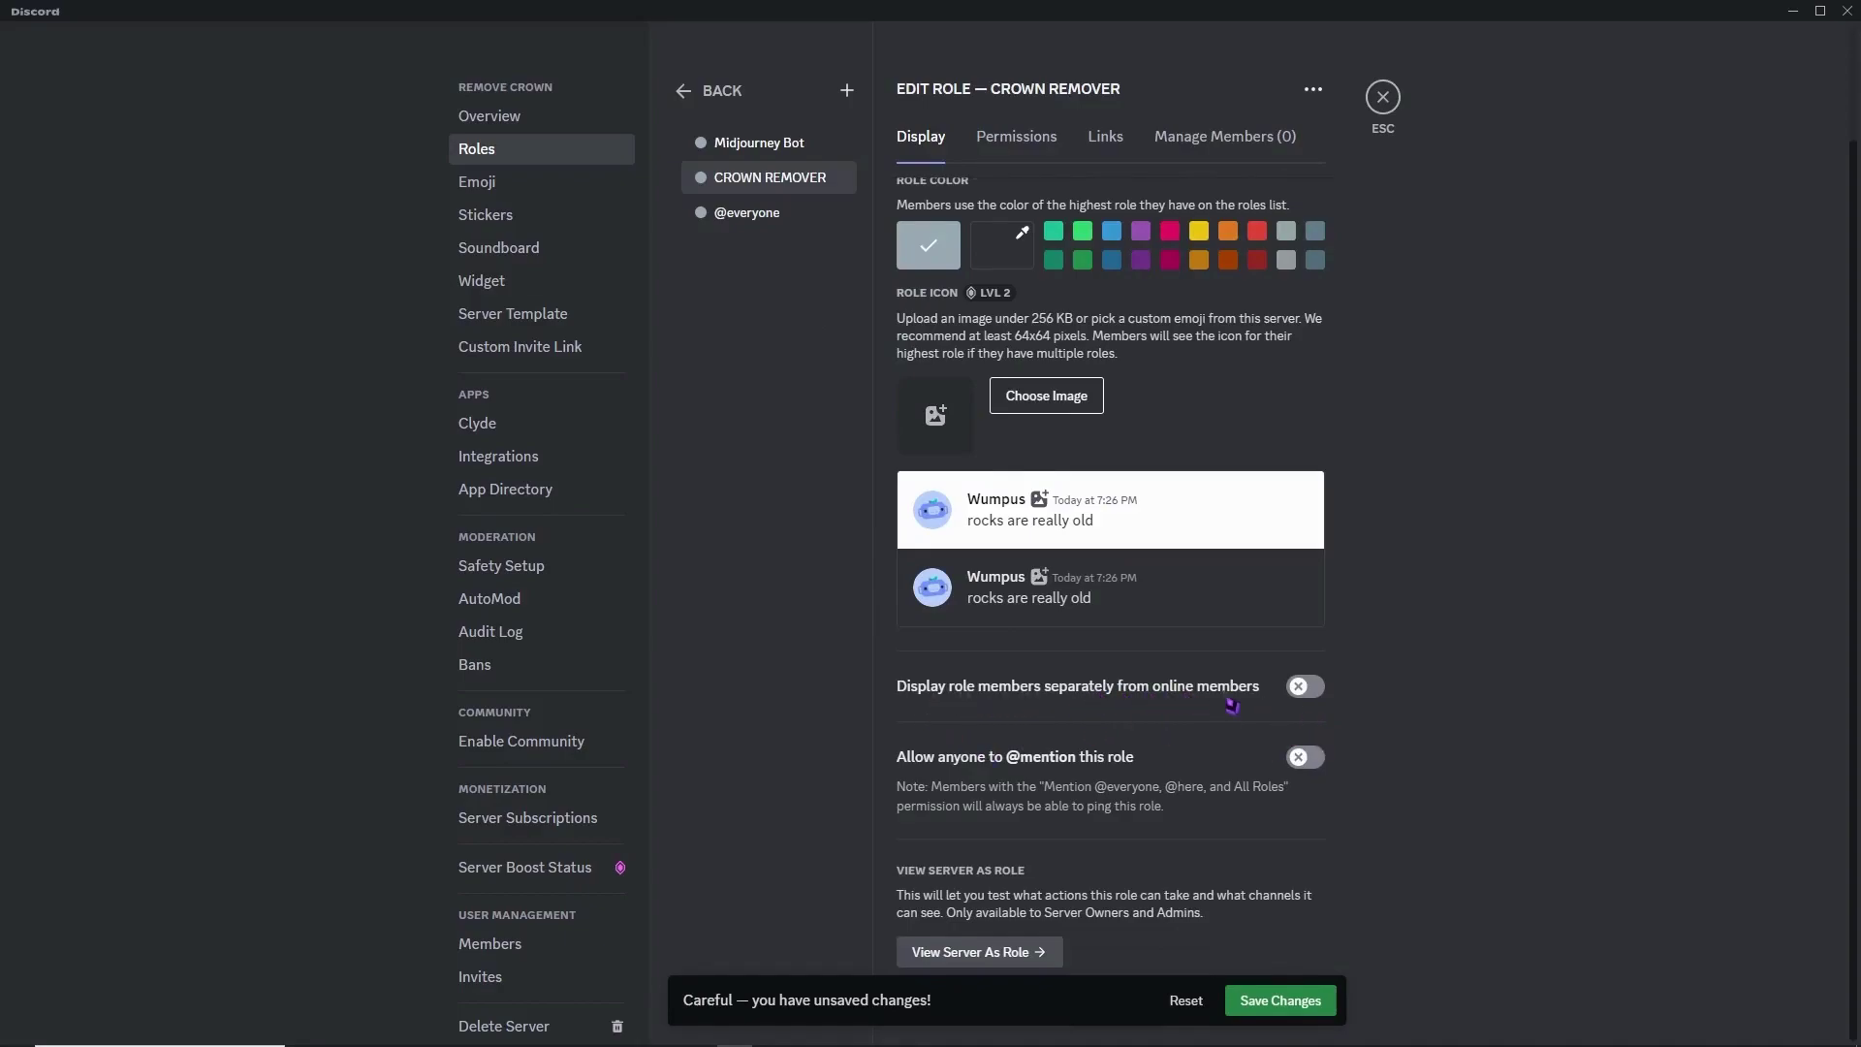
{"action": "left_click", "coordinate": [1305, 686]}
{"action": "left_click", "coordinate": [1279, 1000]}
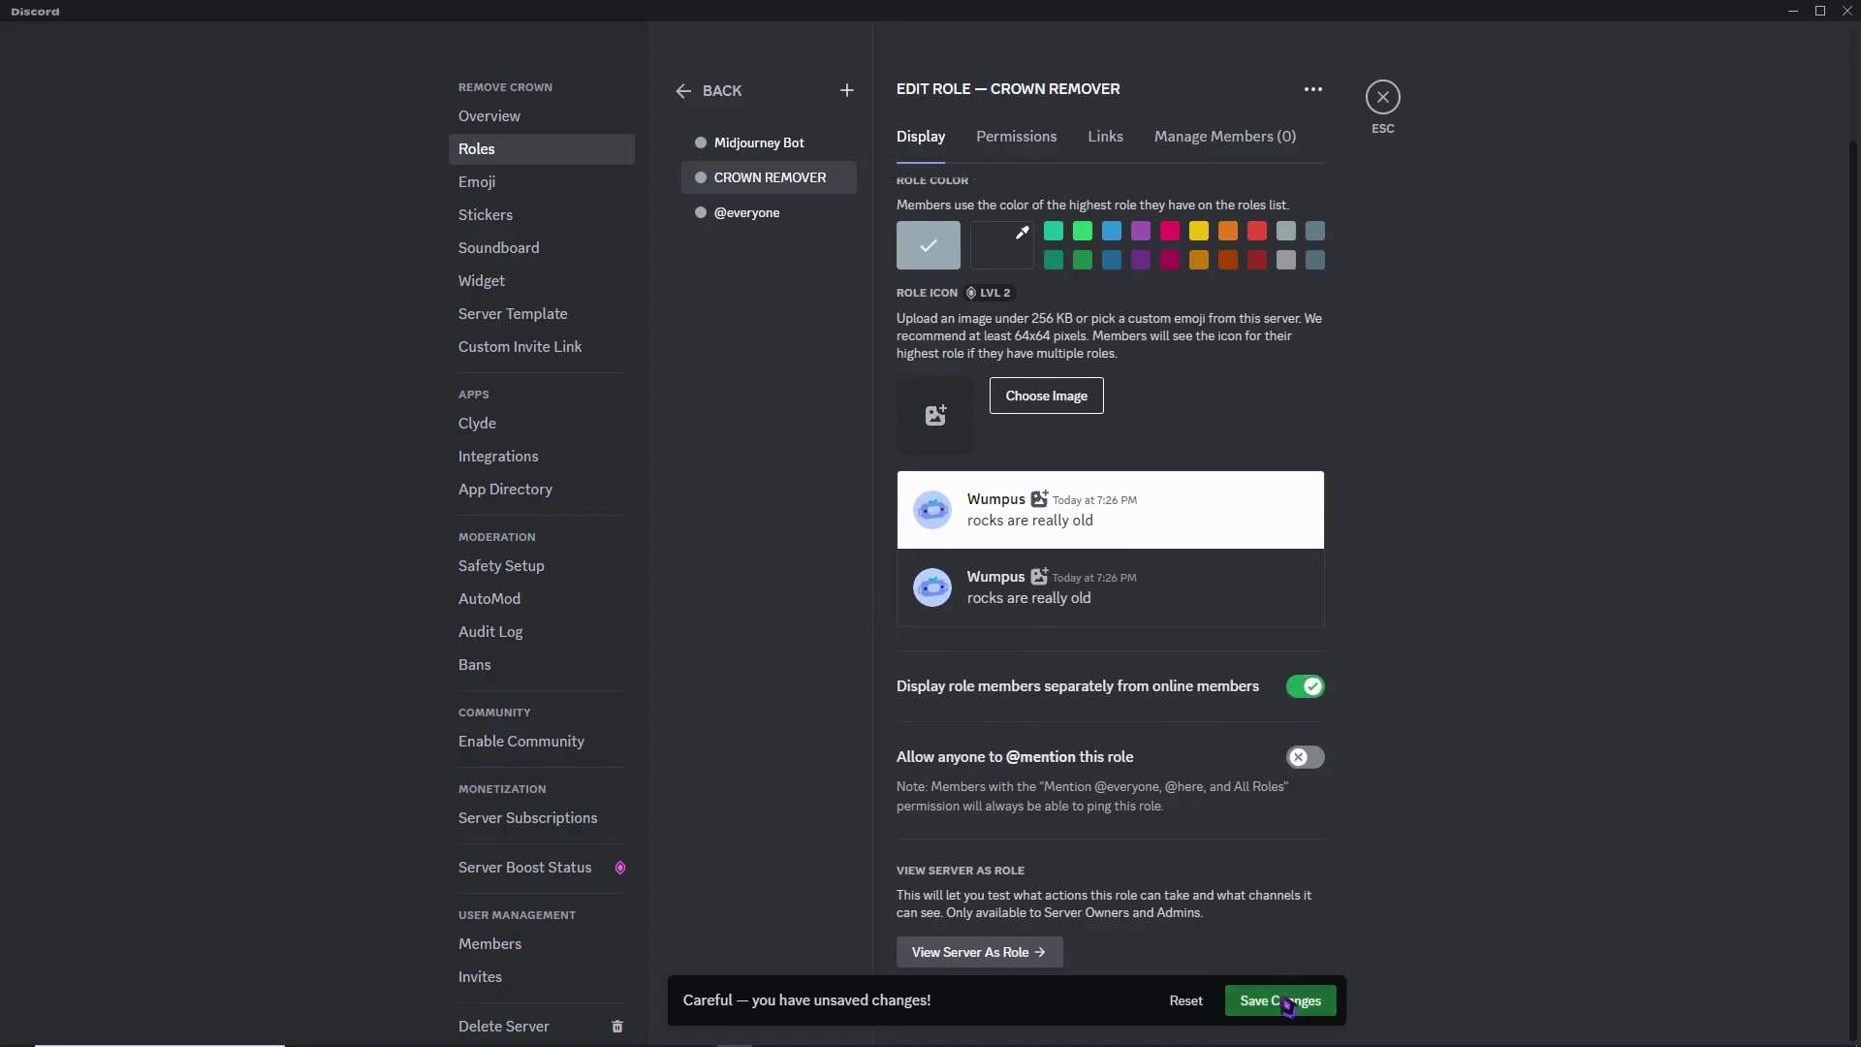
Grant CROWN REMOVER the Administrator permission, save, and close server settings.
{"action": "left_click", "coordinate": [1017, 140]}
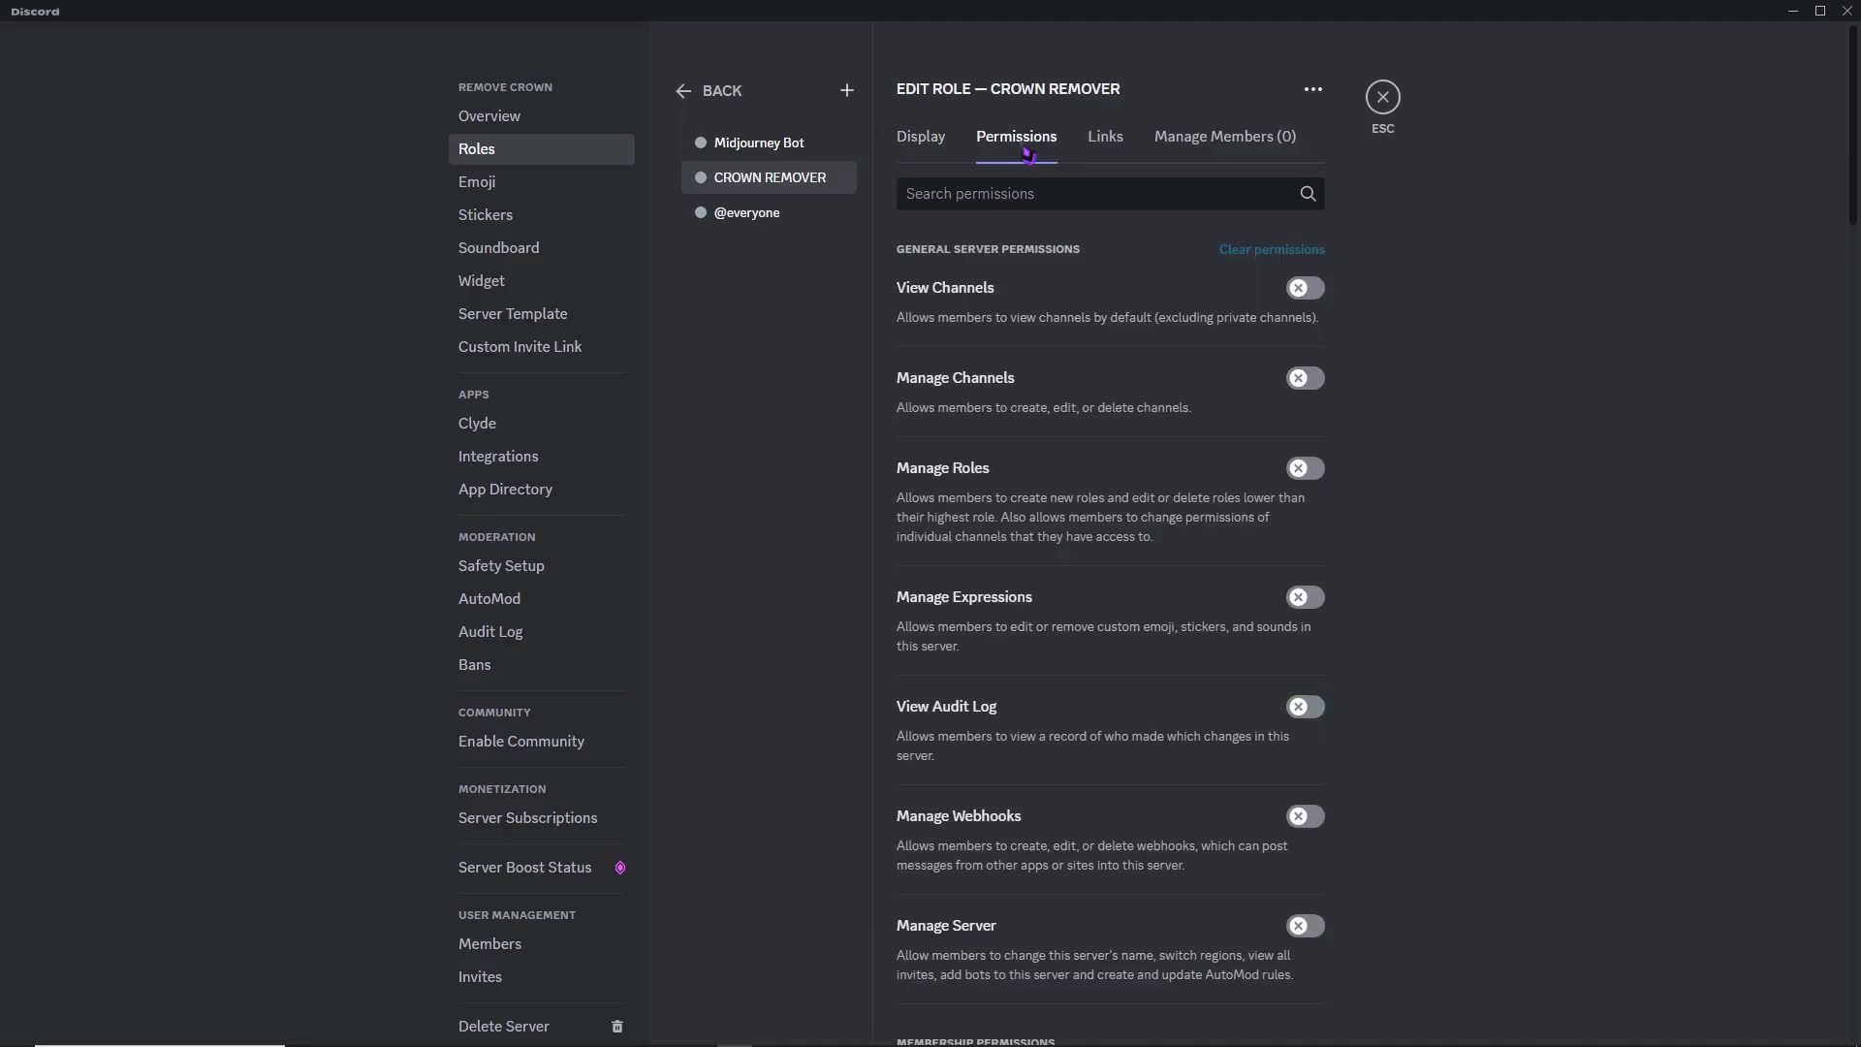
{"action": "scroll", "coordinate": [1134, 509], "scroll_direction": "down", "scroll_amount": 8}
{"action": "scroll", "coordinate": [1134, 553], "scroll_direction": "down", "scroll_amount": 5}
{"action": "scroll", "coordinate": [1134, 610], "scroll_direction": "down", "scroll_amount": 6}
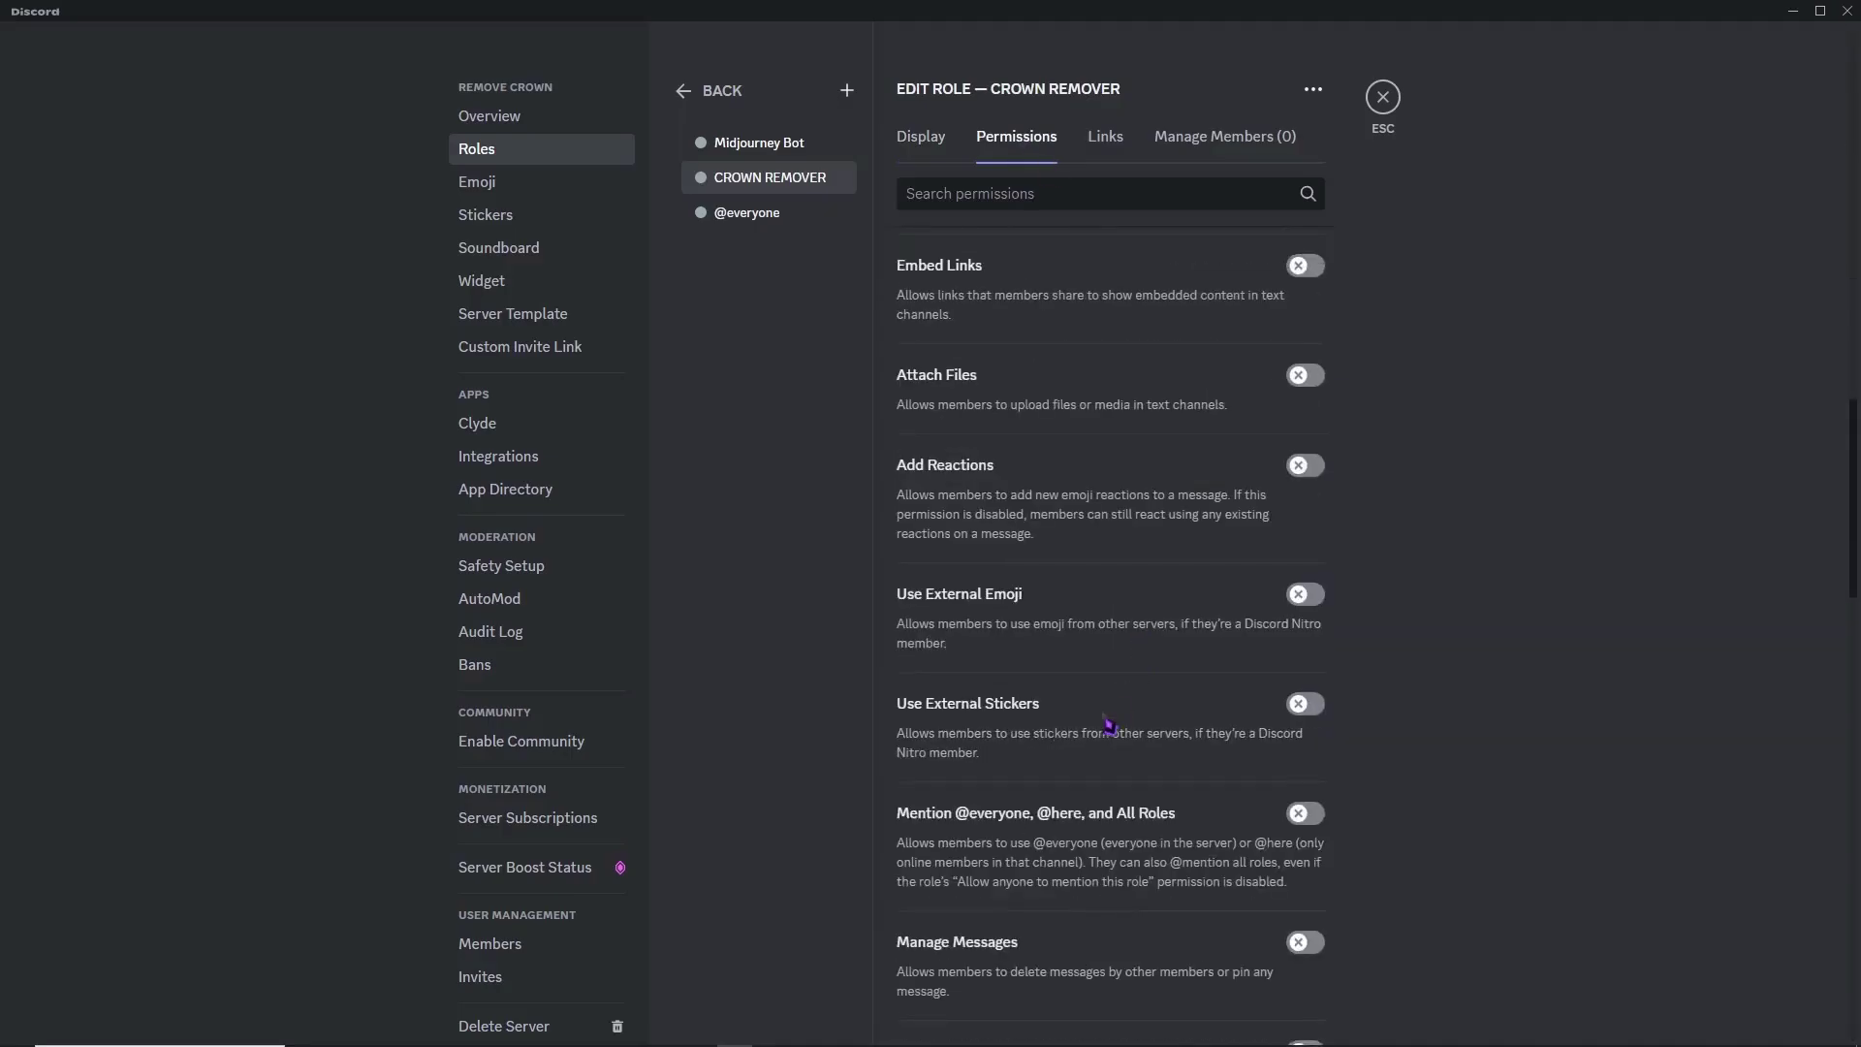
{"action": "scroll", "coordinate": [1115, 744], "scroll_direction": "down", "scroll_amount": 4}
{"action": "scroll", "coordinate": [1113, 744], "scroll_direction": "down", "scroll_amount": 8}
{"action": "scroll", "coordinate": [1163, 800], "scroll_direction": "down", "scroll_amount": 3}
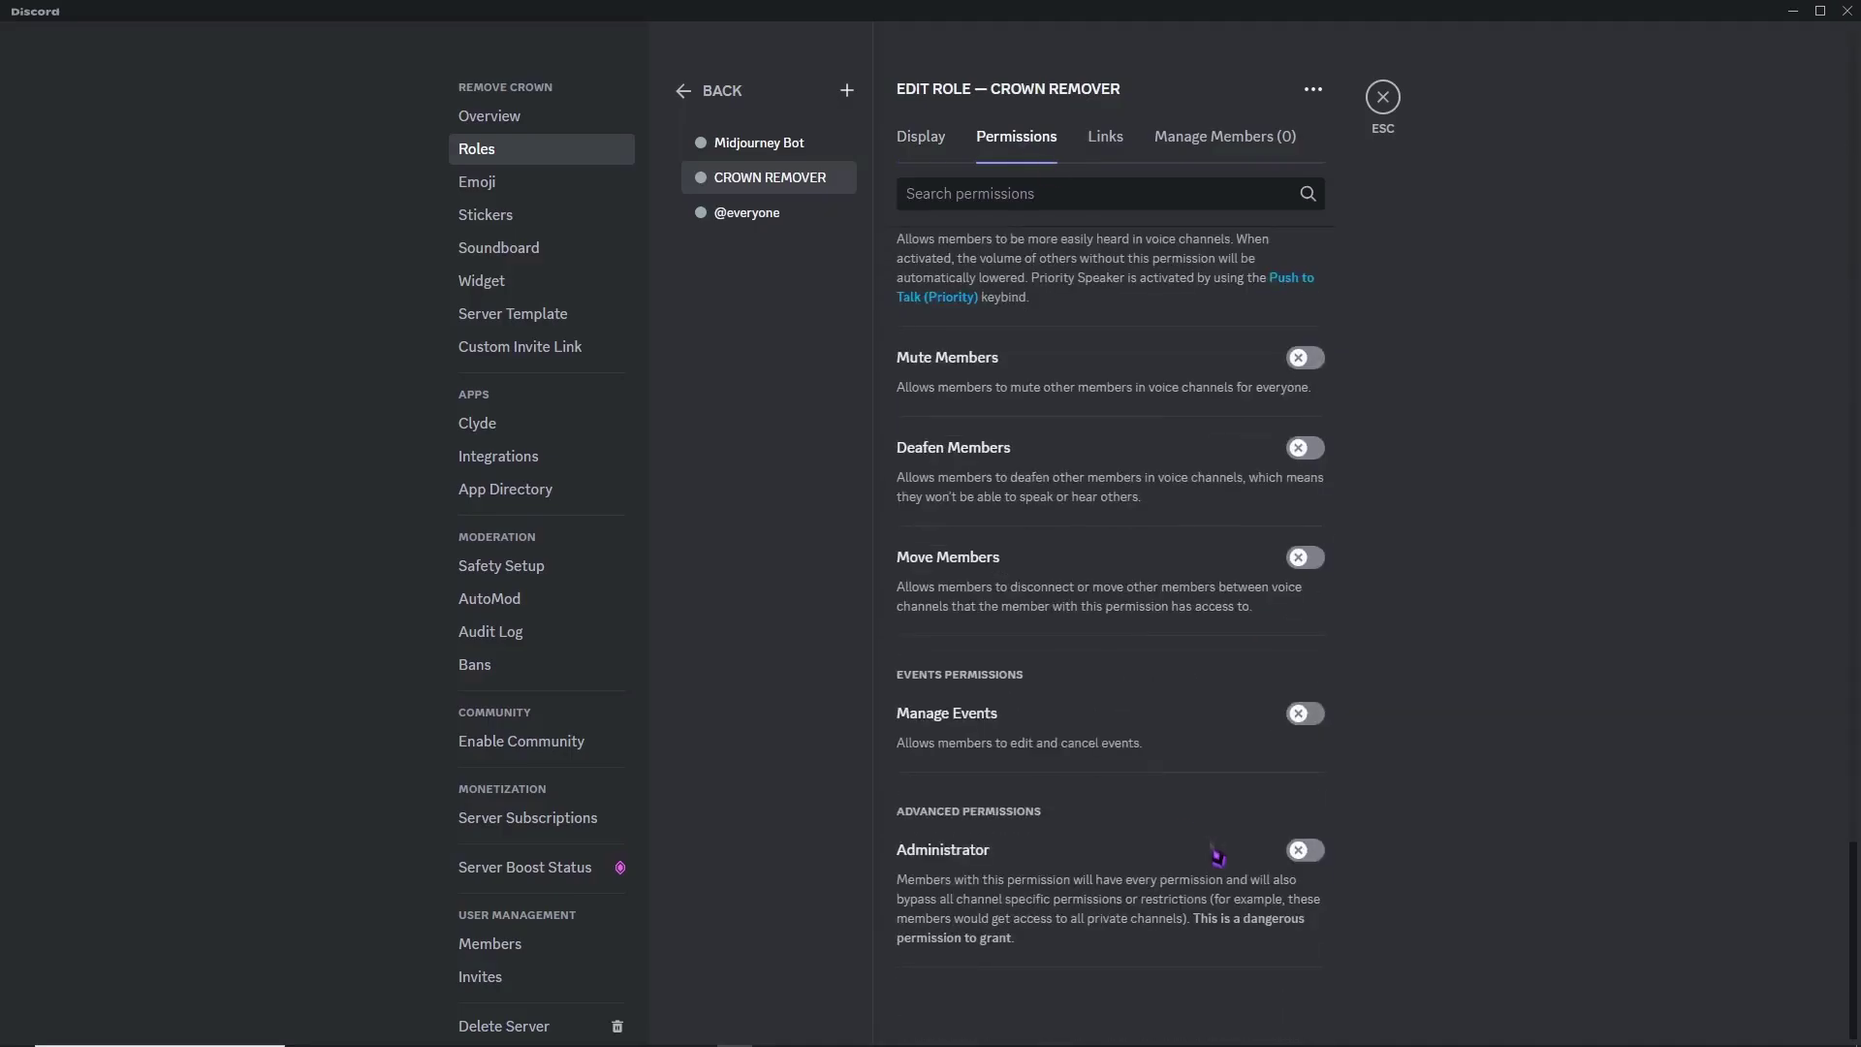
{"action": "left_click", "coordinate": [1304, 853]}
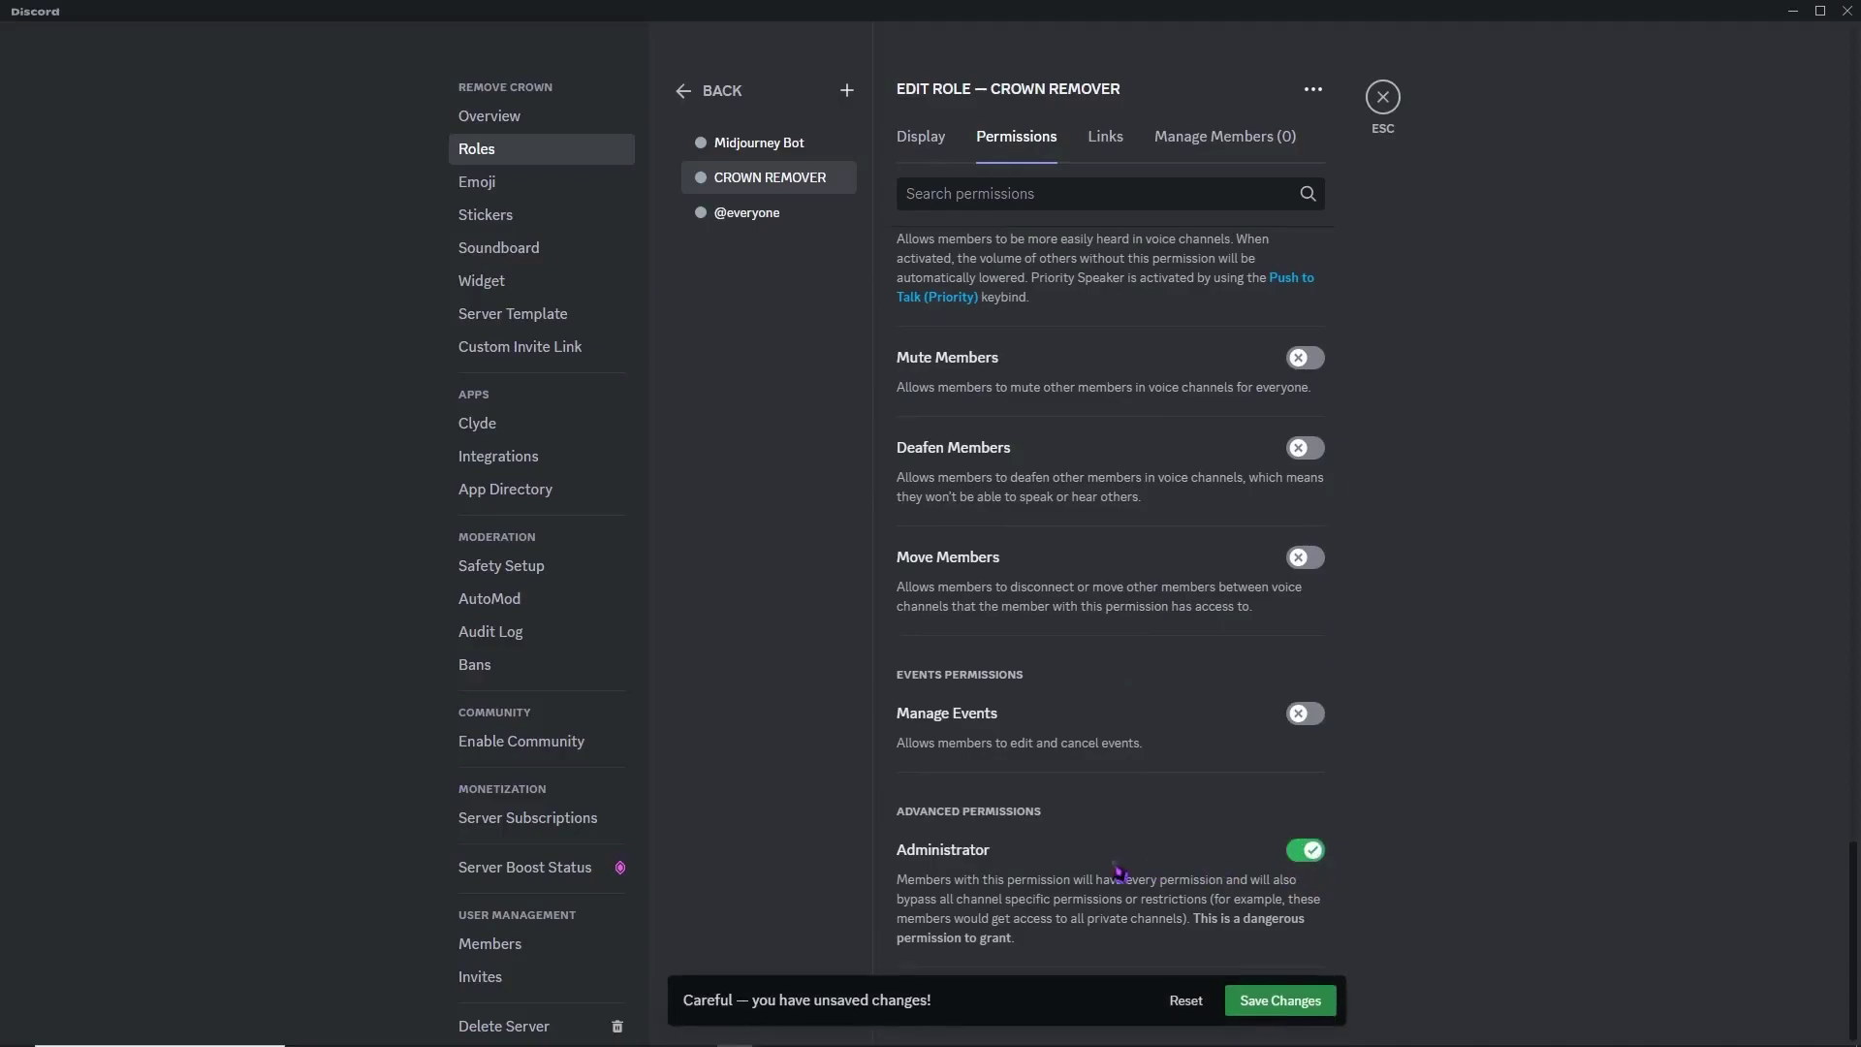
{"action": "left_click", "coordinate": [1280, 1000]}
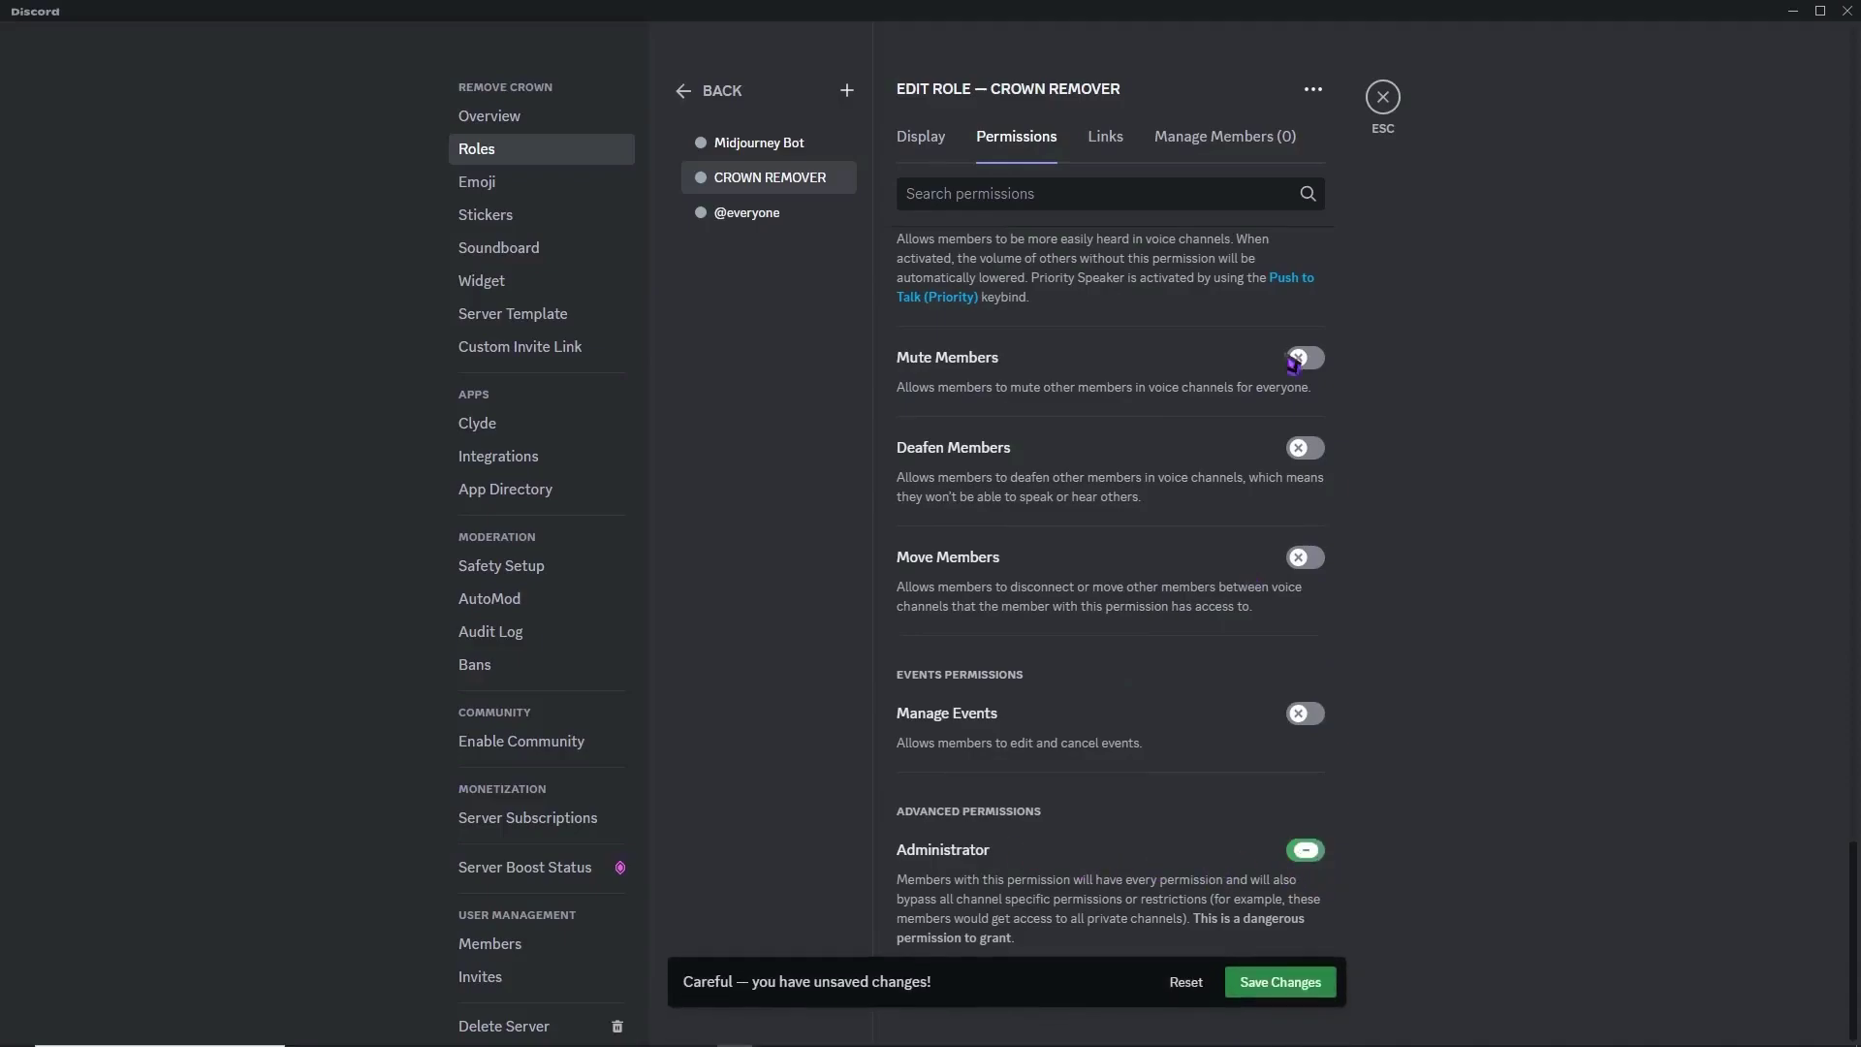
{"action": "left_click", "coordinate": [1383, 96]}
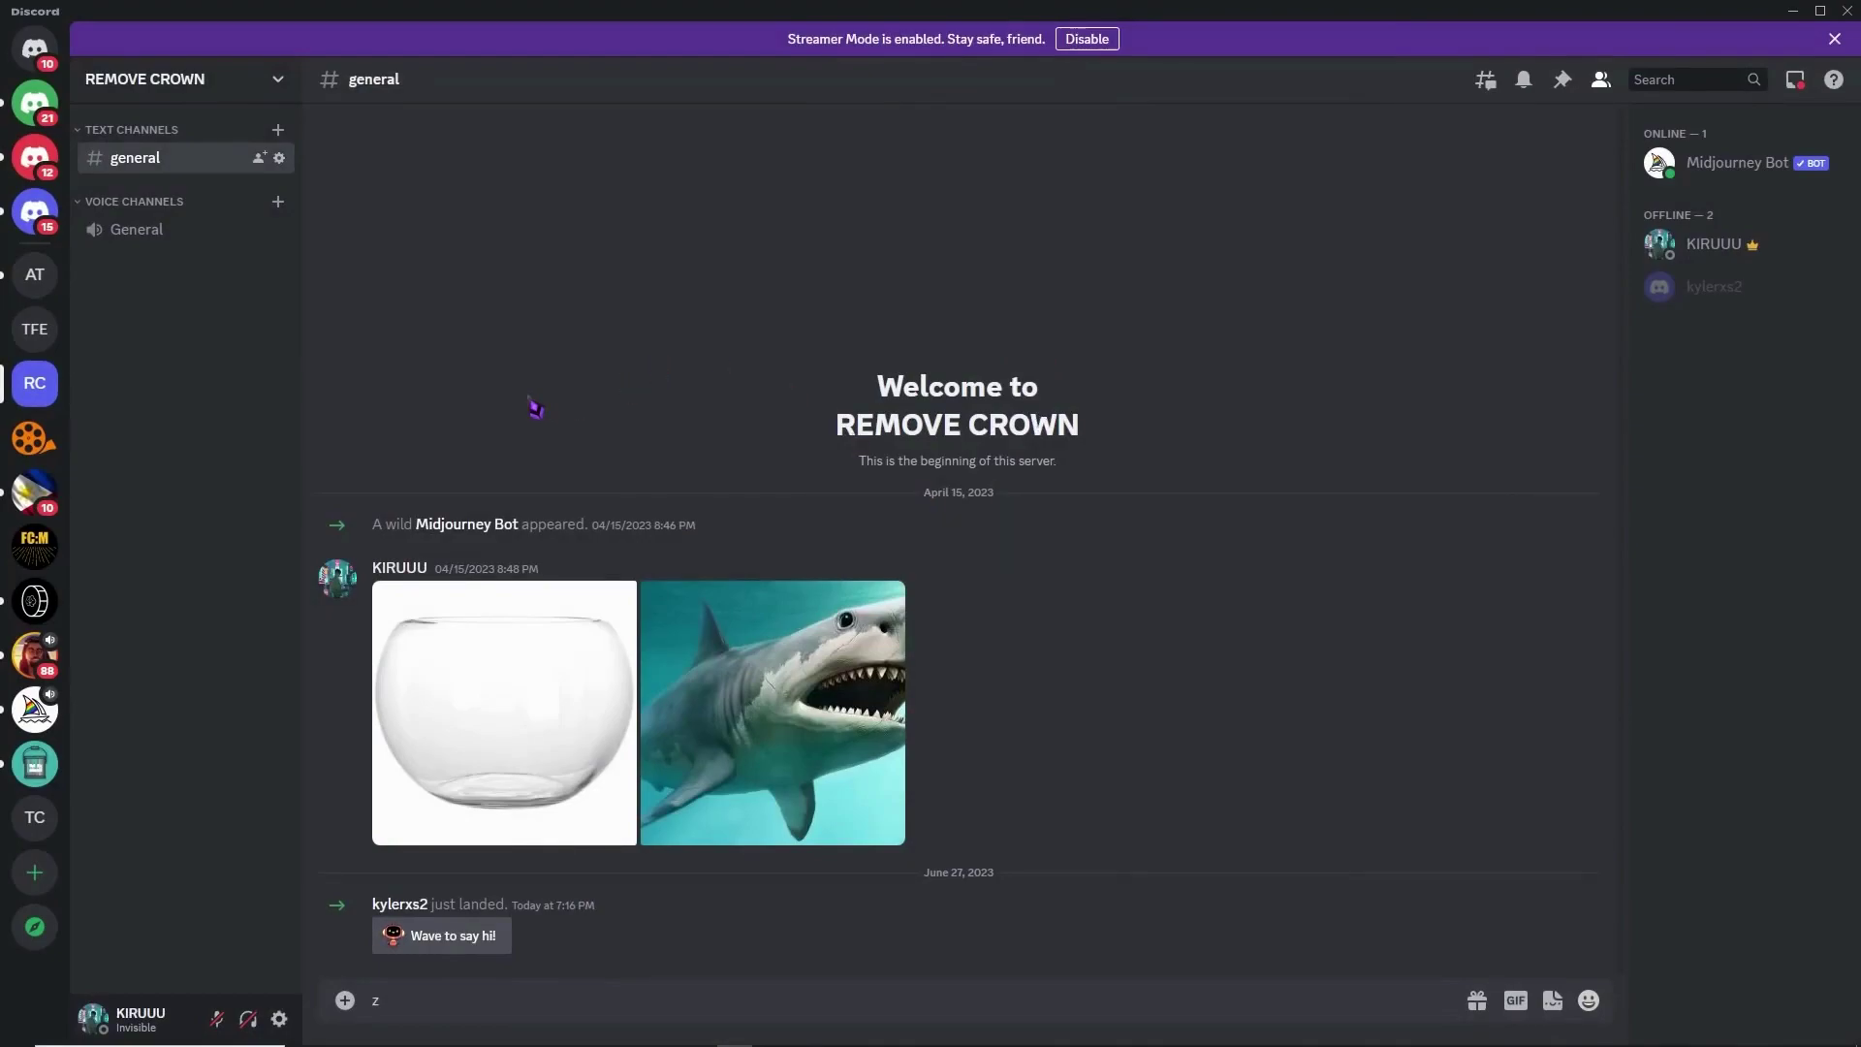
Switch your KIRUUU status from Invisible to Online.
{"action": "left_click", "coordinate": [154, 1027]}
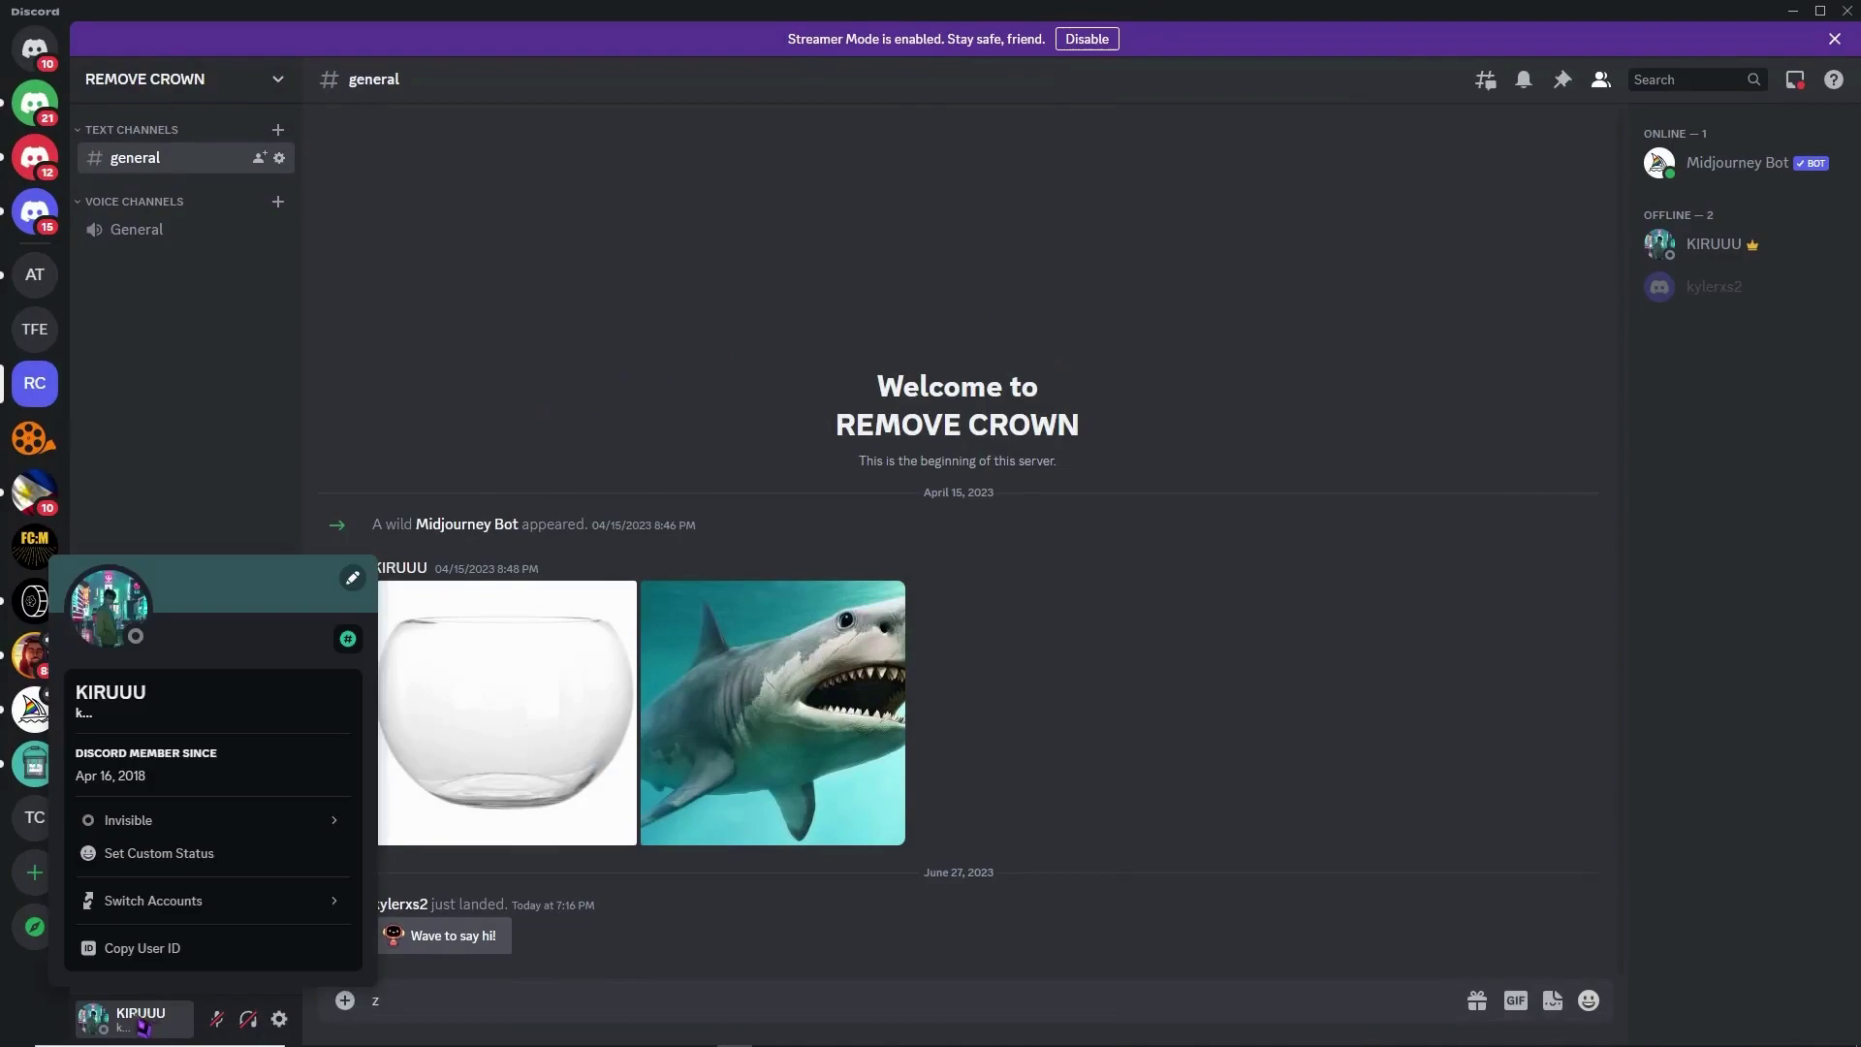
{"action": "mouse_move", "coordinate": [212, 820]}
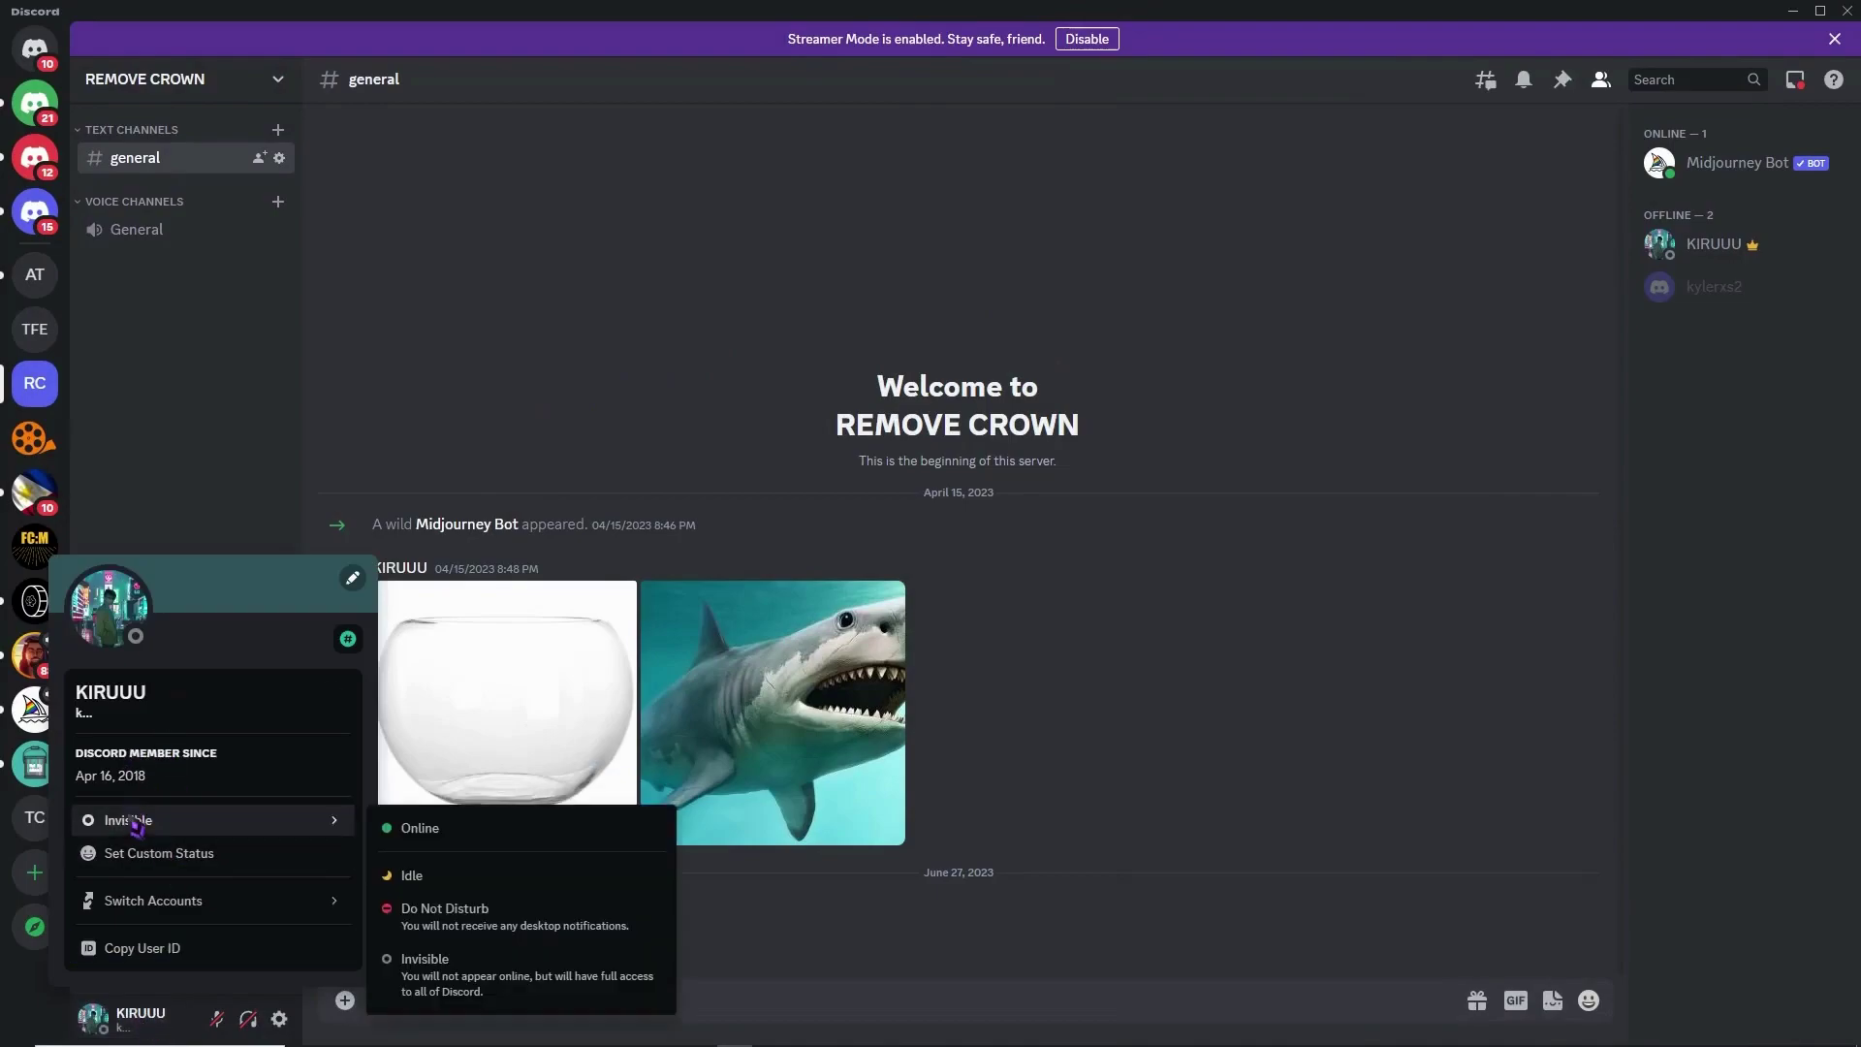
{"action": "left_click", "coordinate": [450, 832]}
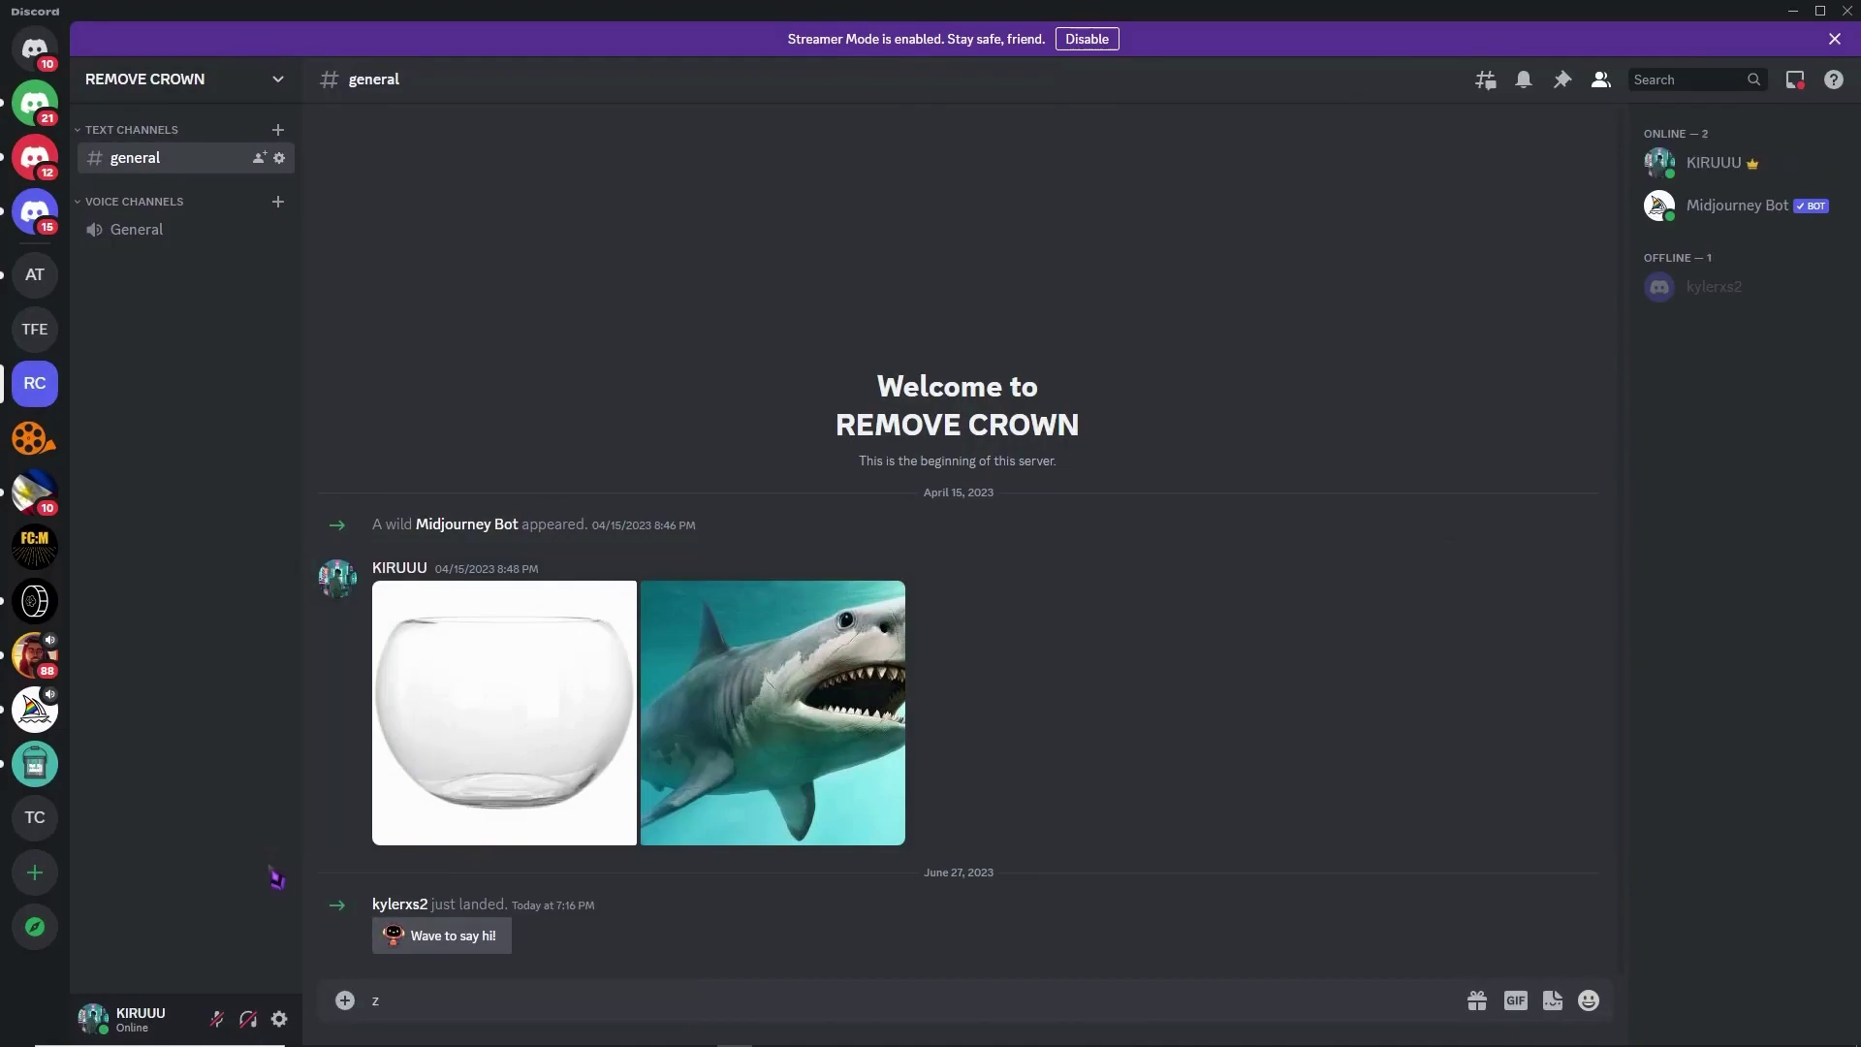
{"action": "left_click", "coordinate": [1696, 297]}
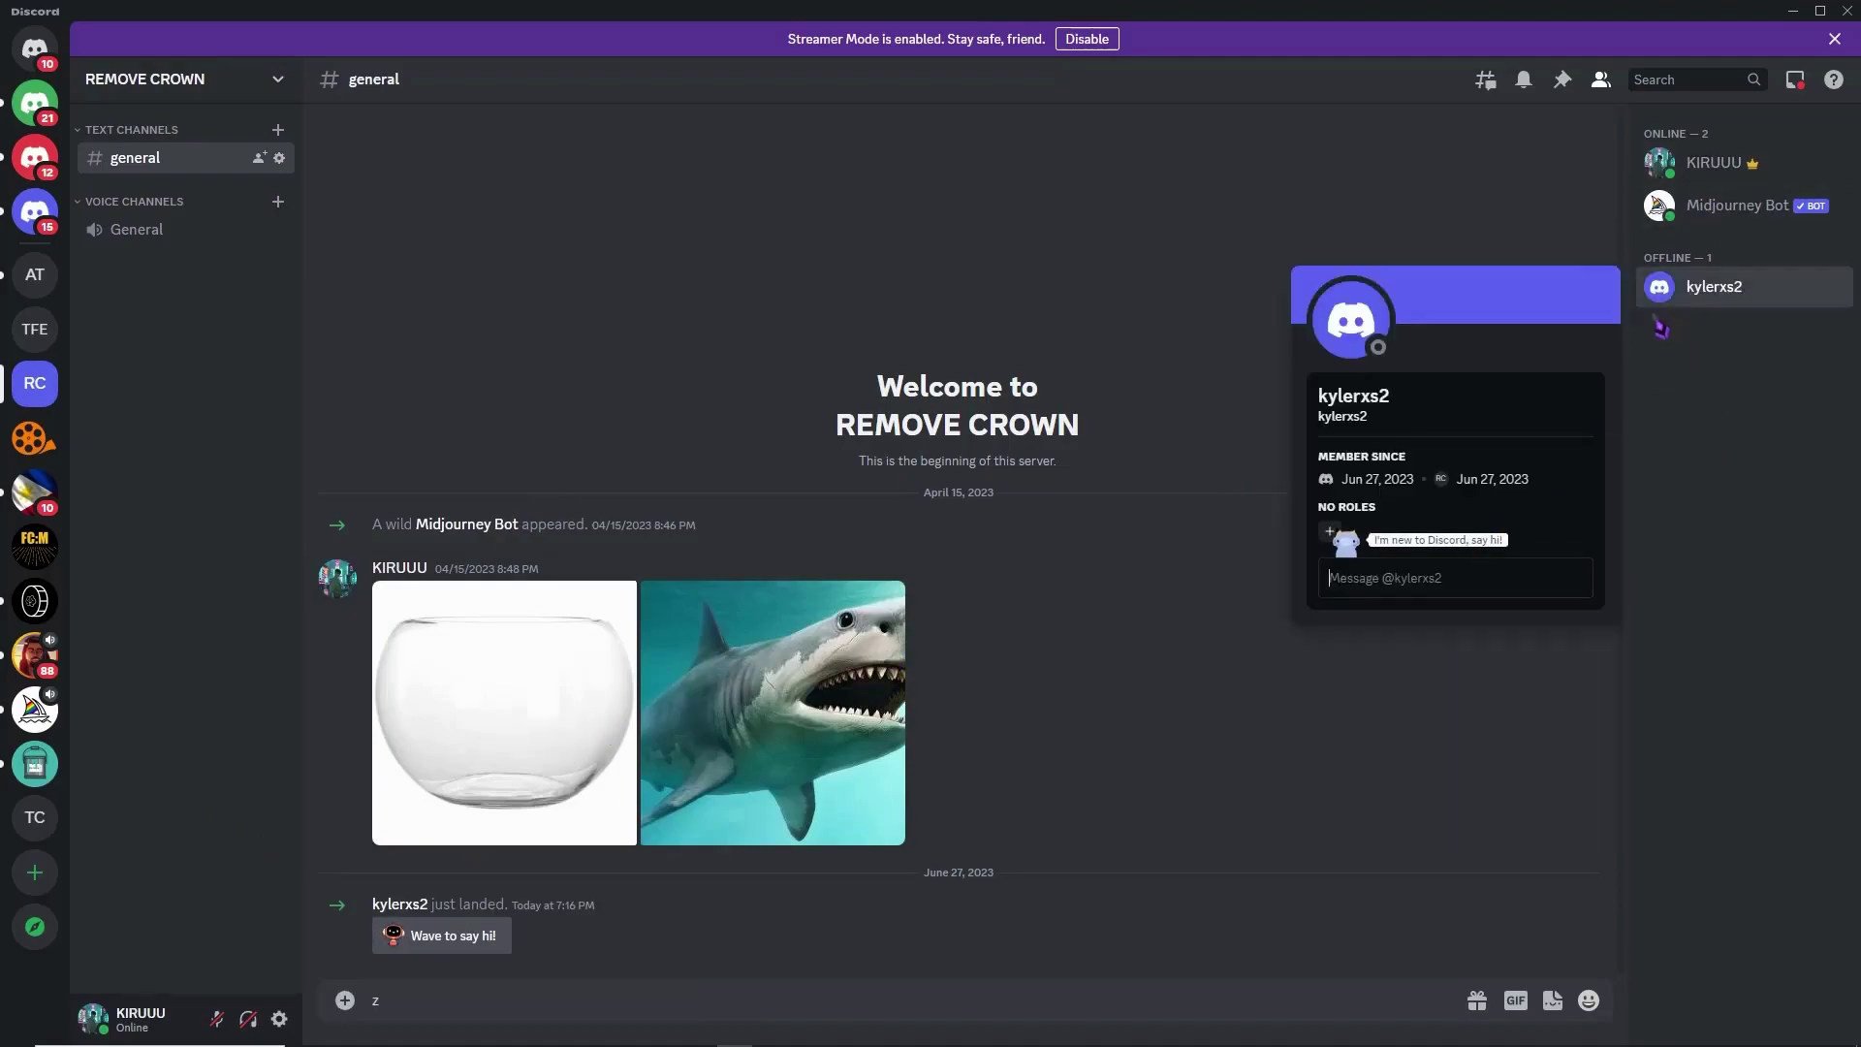
{"action": "left_click", "coordinate": [1738, 309]}
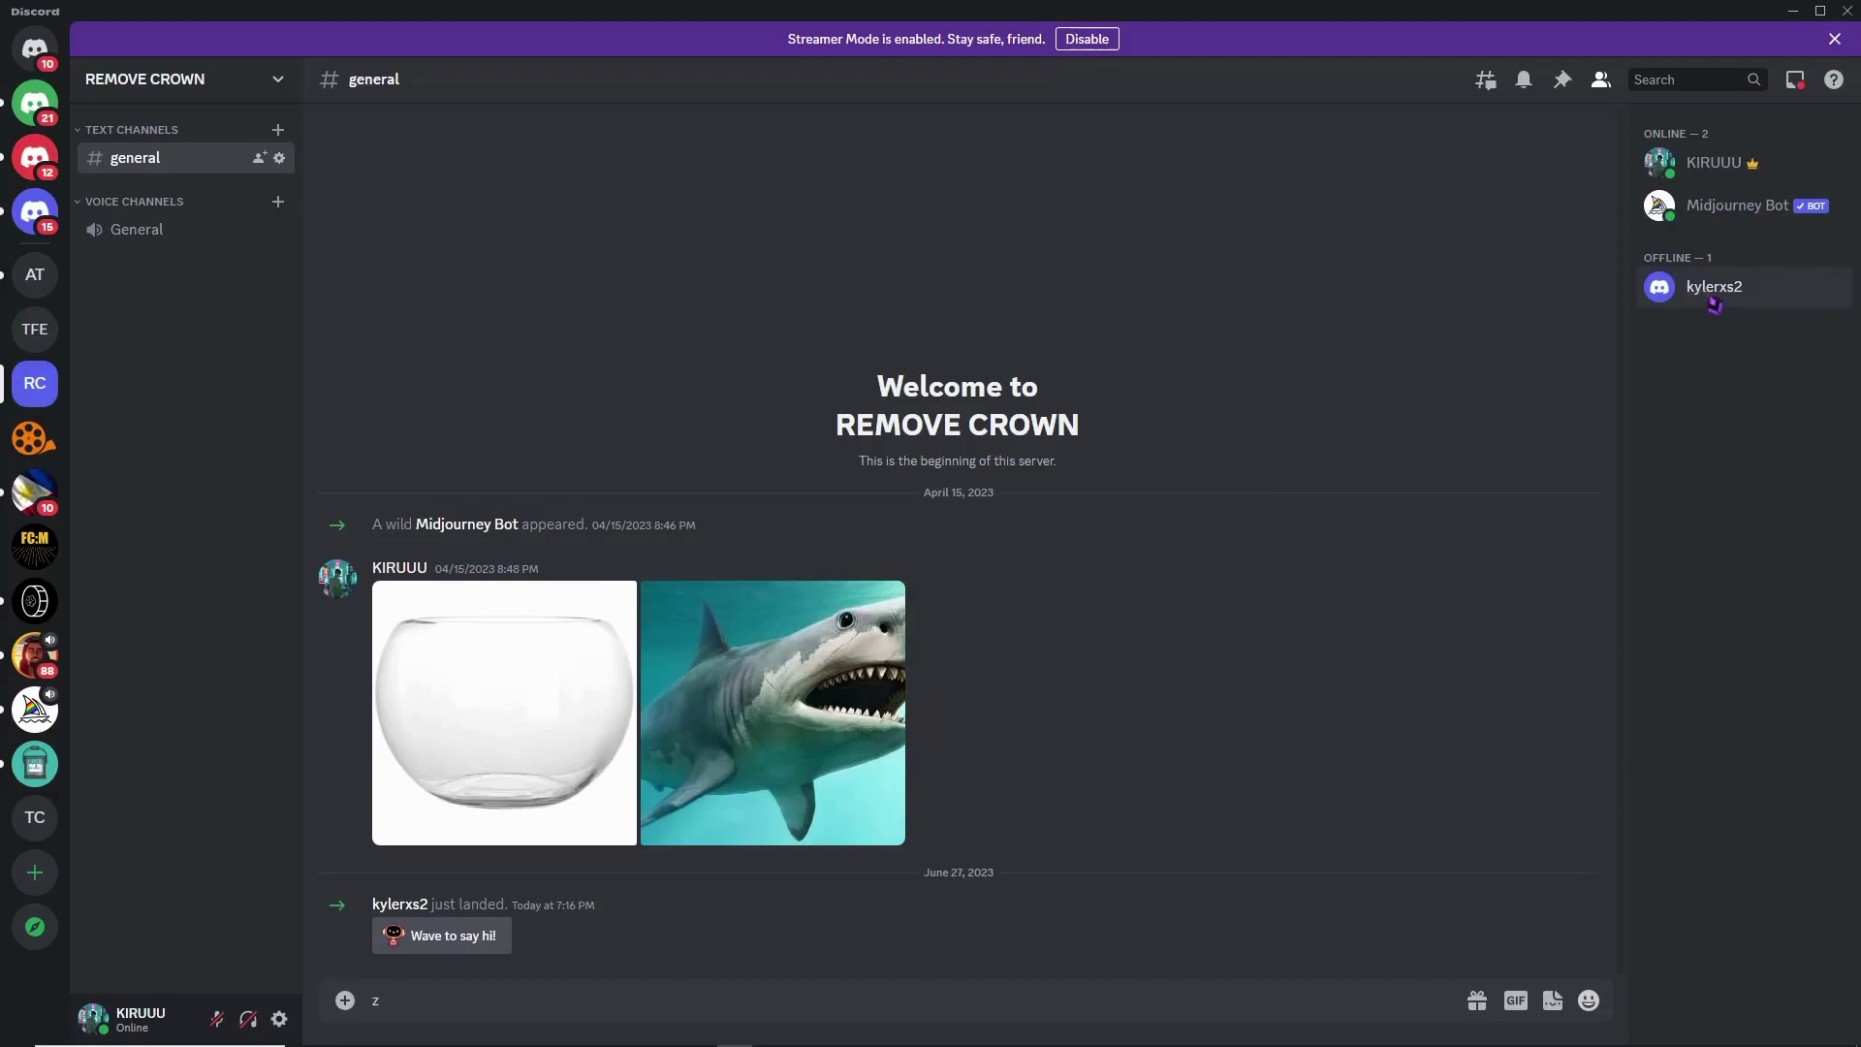
{"action": "left_click", "coordinate": [1711, 291]}
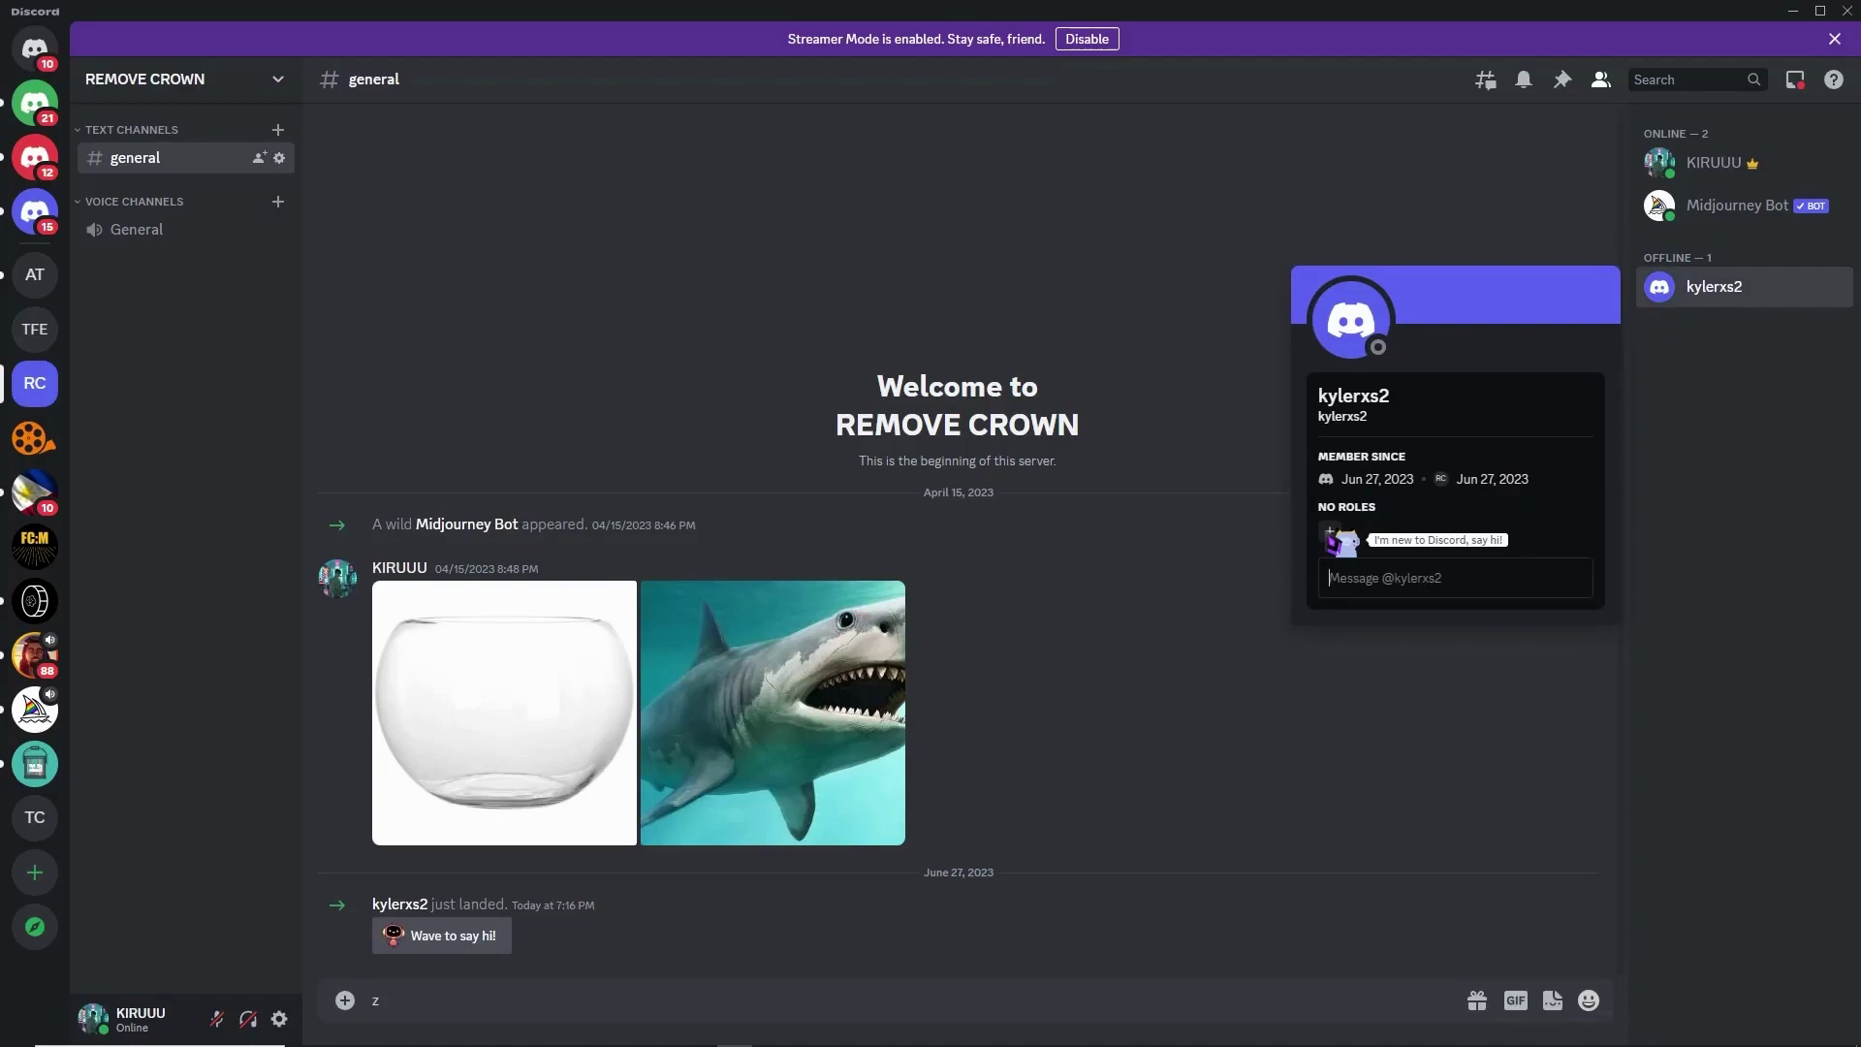
{"action": "left_click", "coordinate": [1328, 531]}
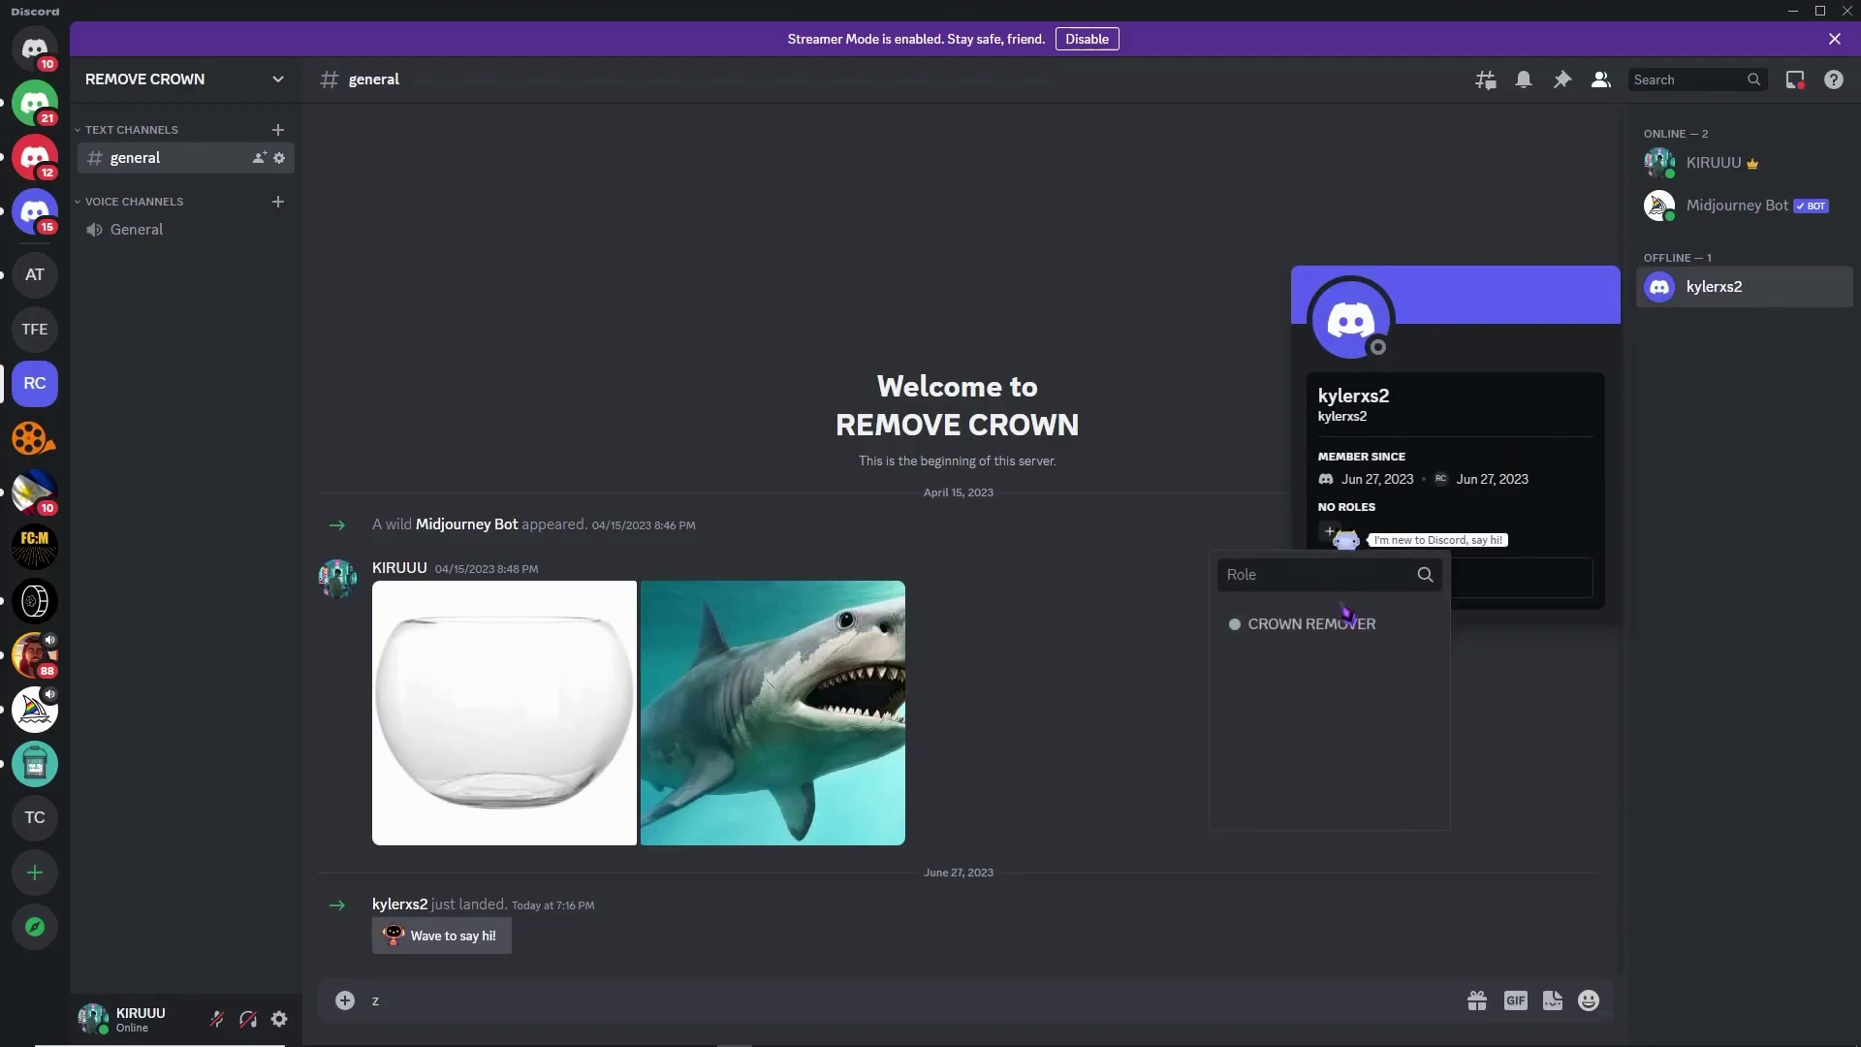
{"action": "left_click", "coordinate": [1337, 645]}
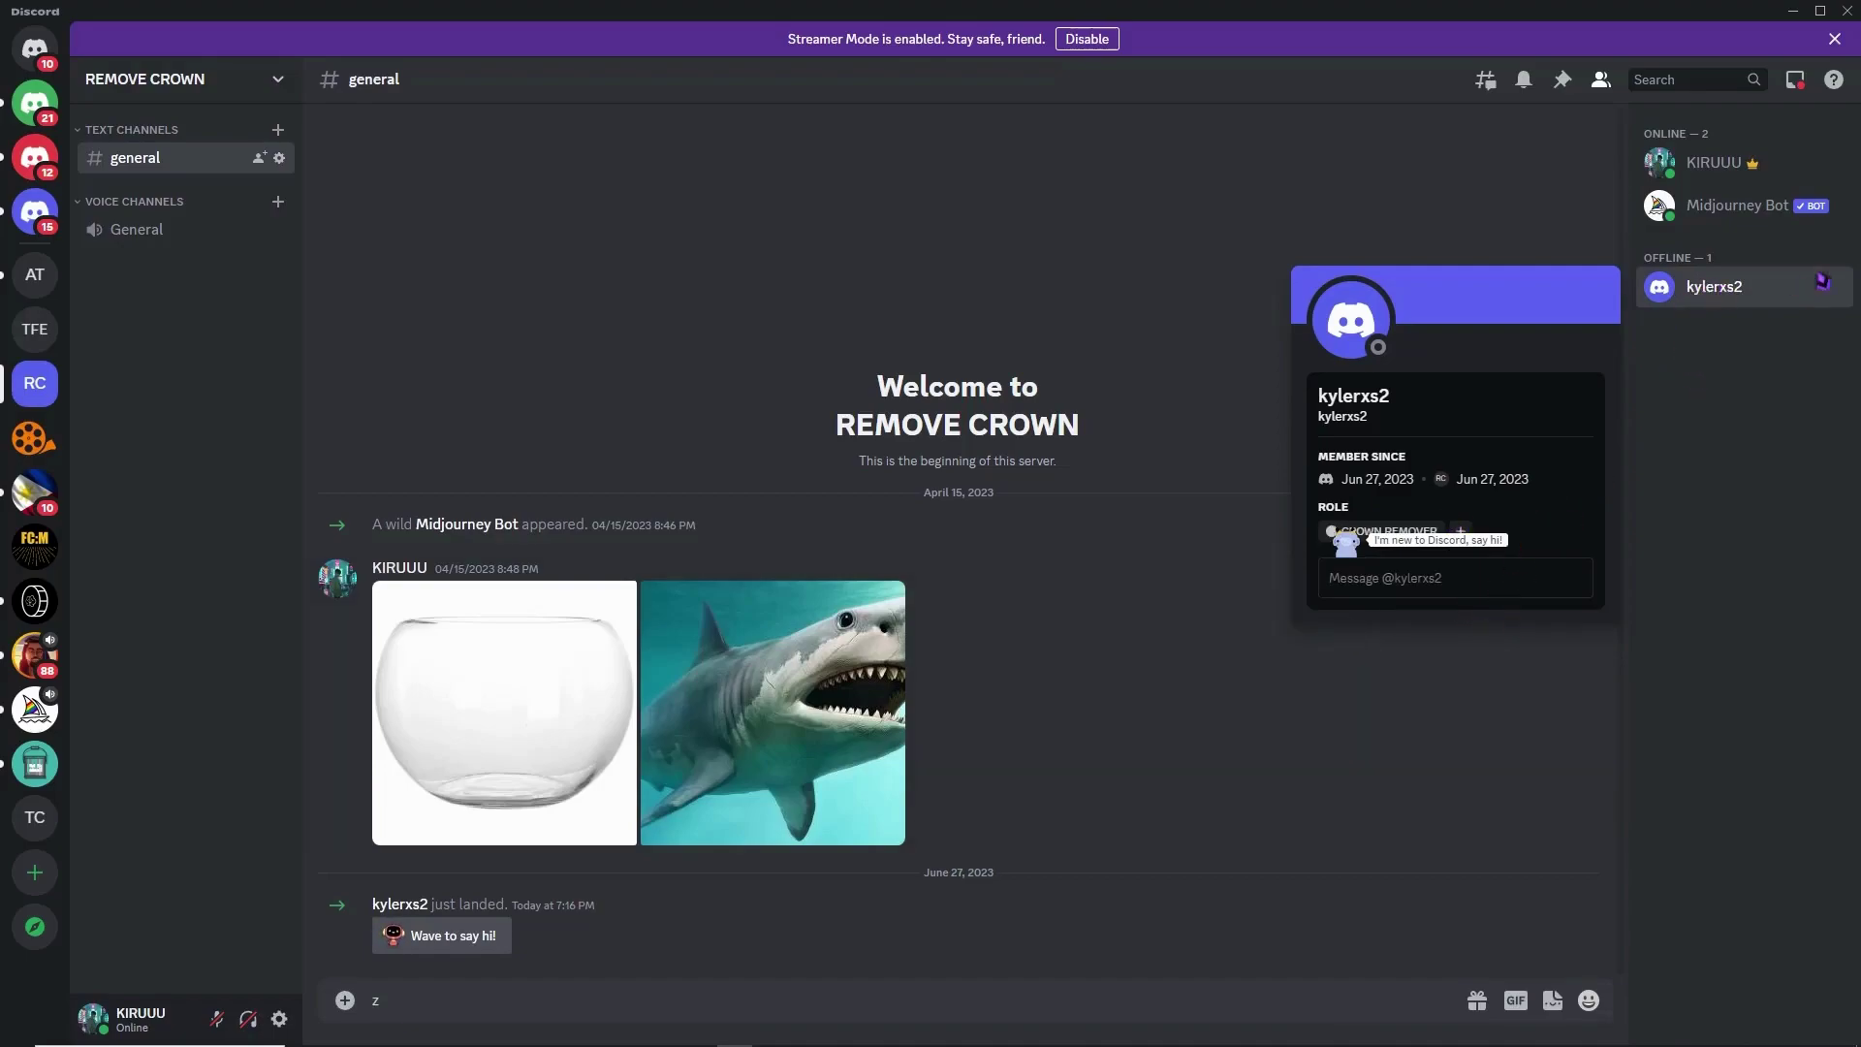
{"action": "left_click", "coordinate": [1491, 232]}
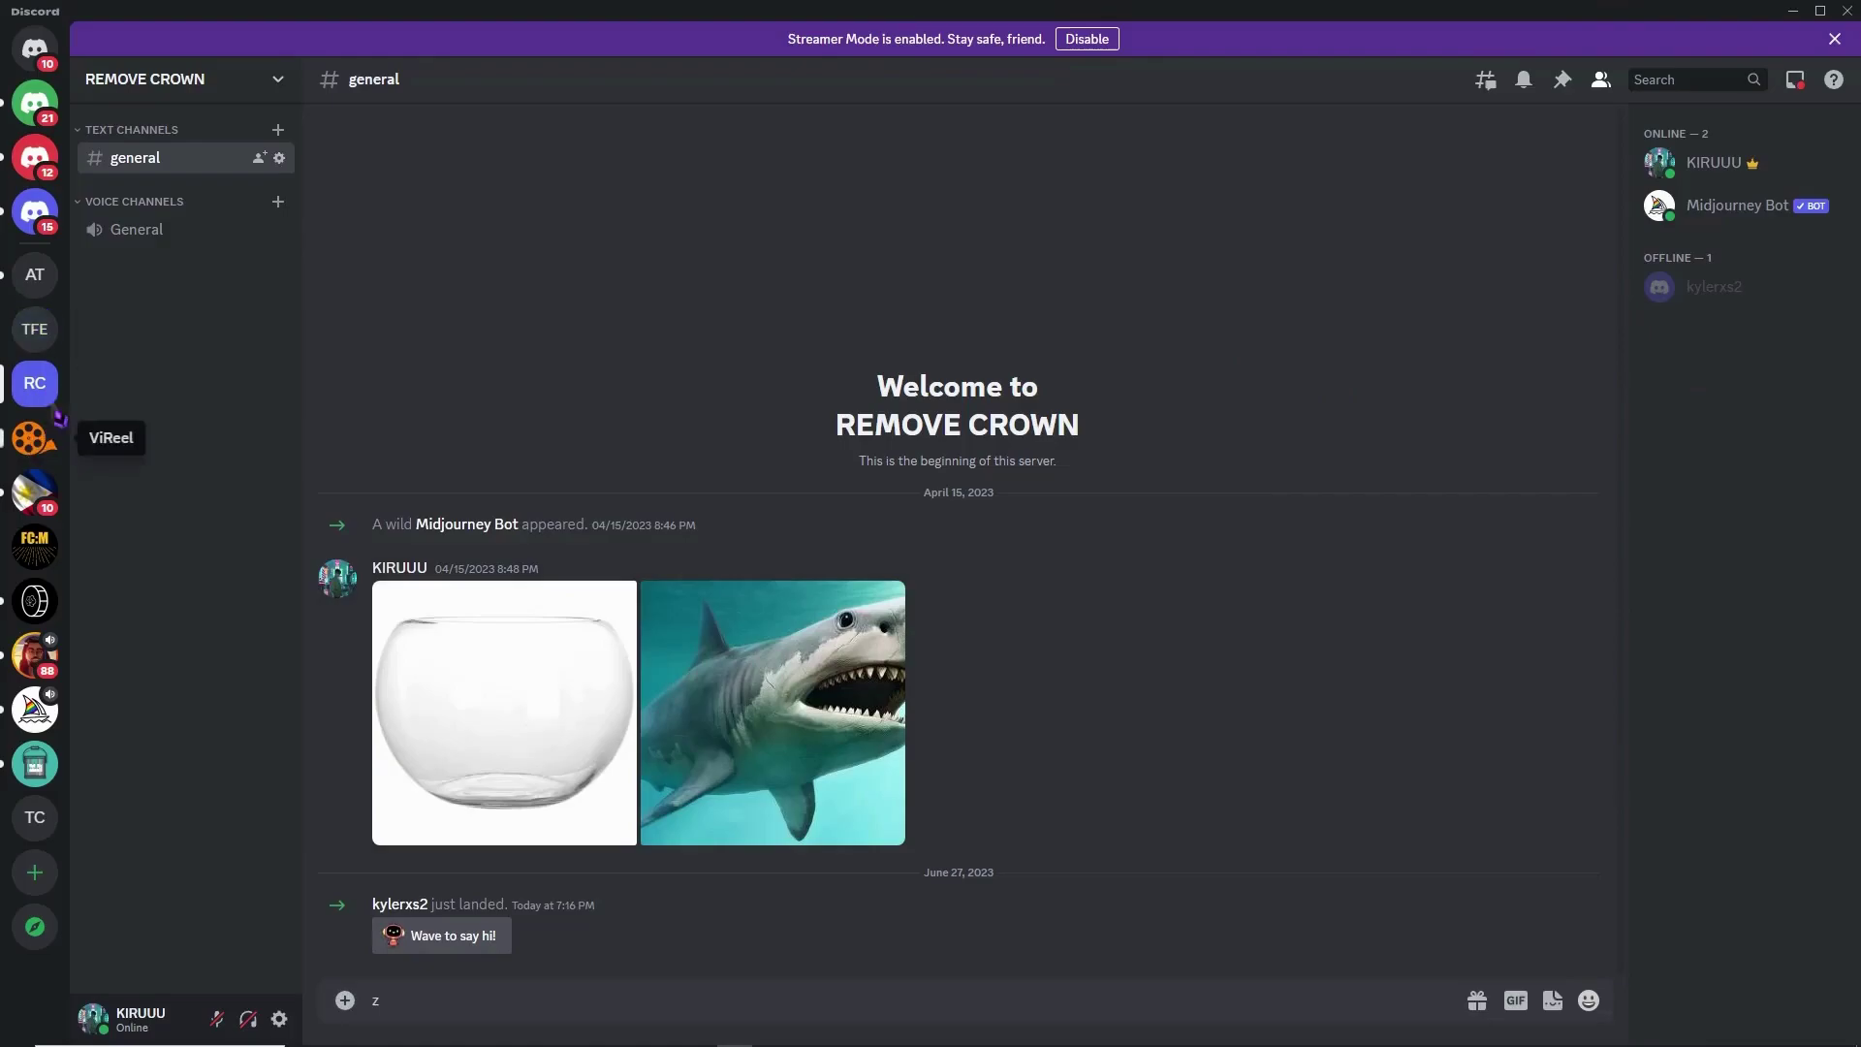
Switch to TUTORIAL FOR EVERYONE and back to REMOVE CROWN, then close Discord.
{"action": "left_click", "coordinate": [35, 329]}
{"action": "left_click", "coordinate": [36, 383]}
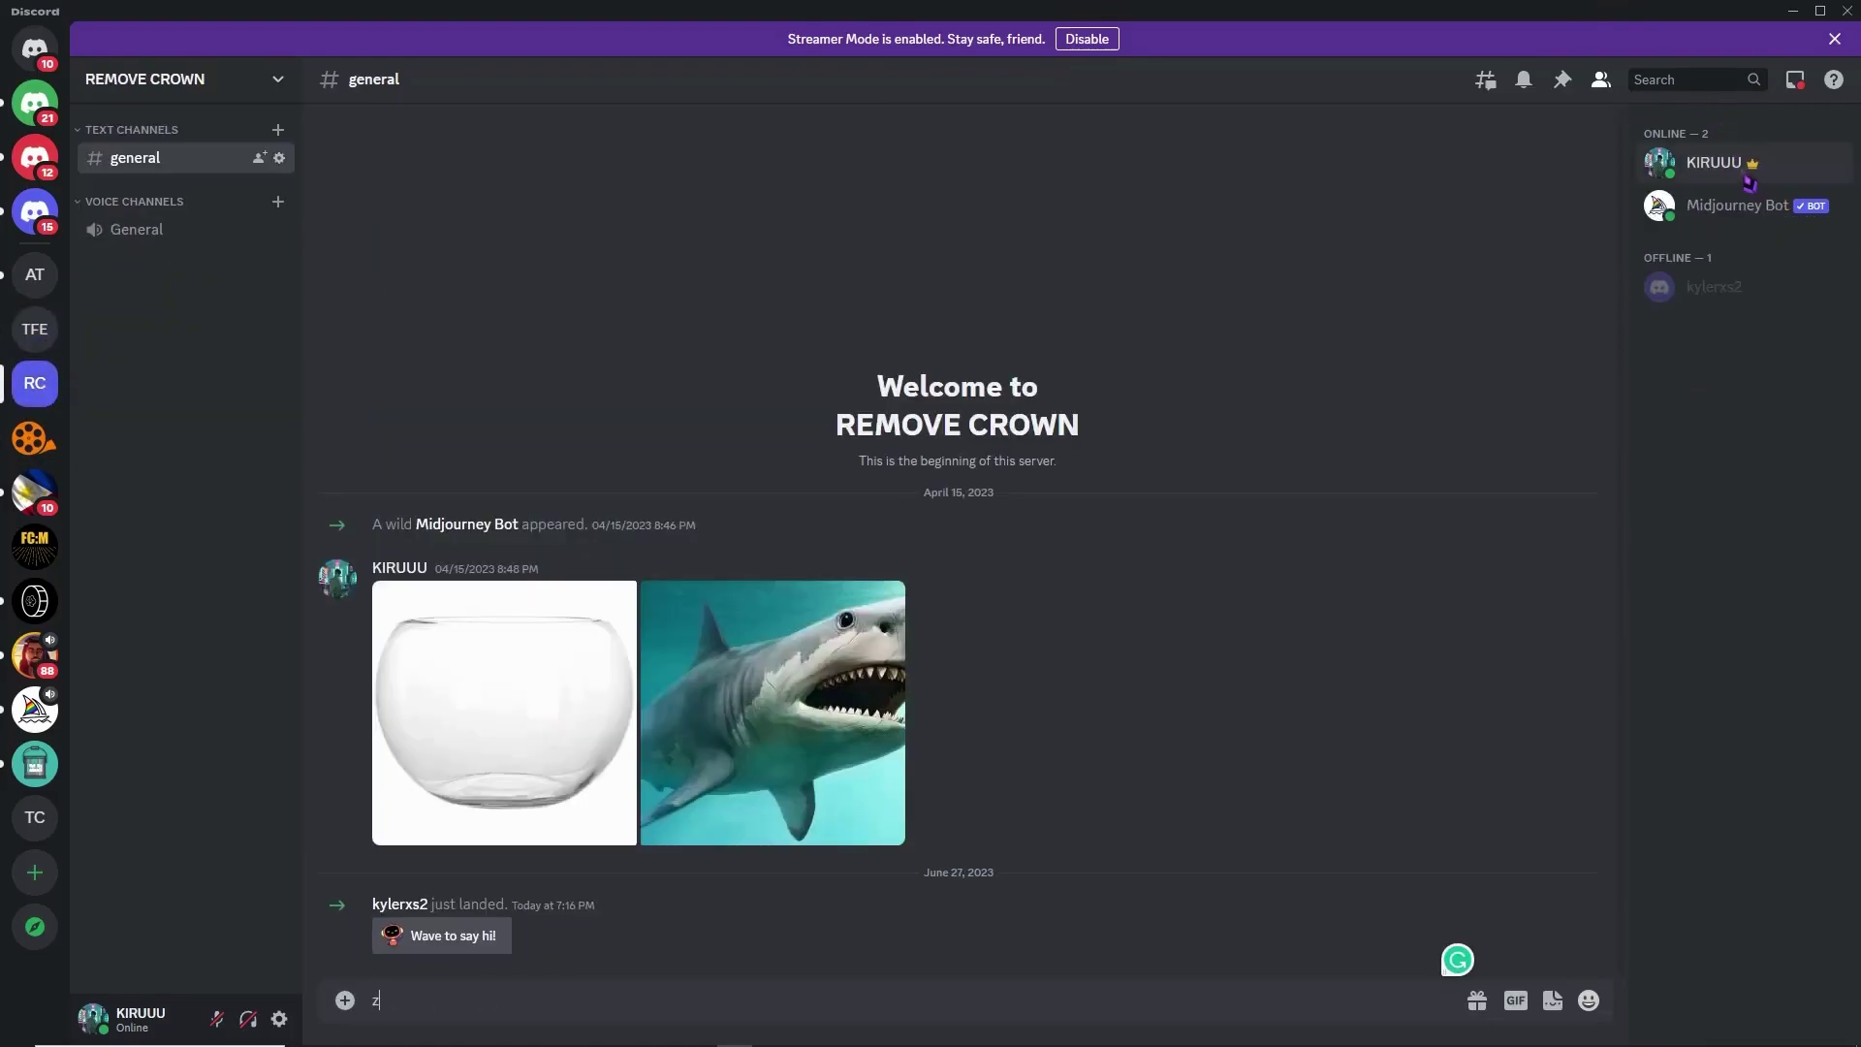
{"action": "key", "text": "super+d"}
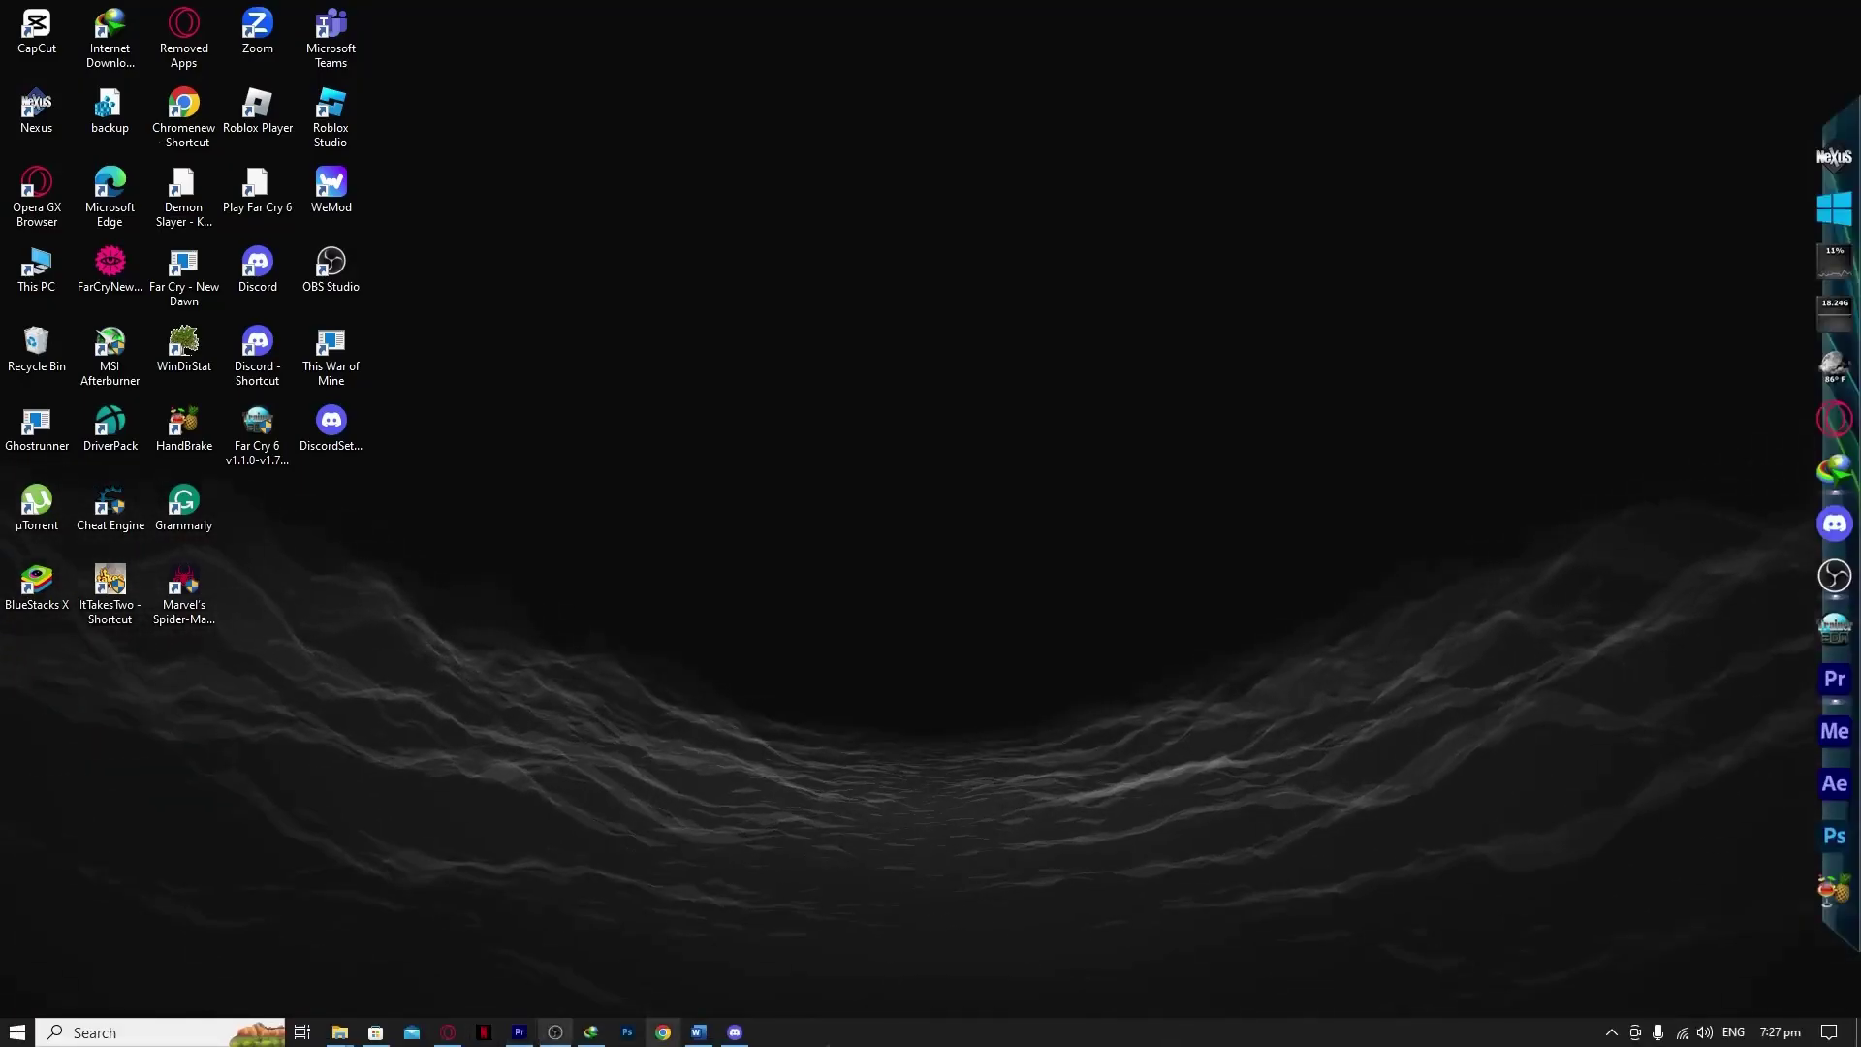
End the Discord (32 bit) process in Task Manager, then close Task Manager.
{"action": "right_click", "coordinate": [873, 1032]}
{"action": "left_click", "coordinate": [949, 949]}
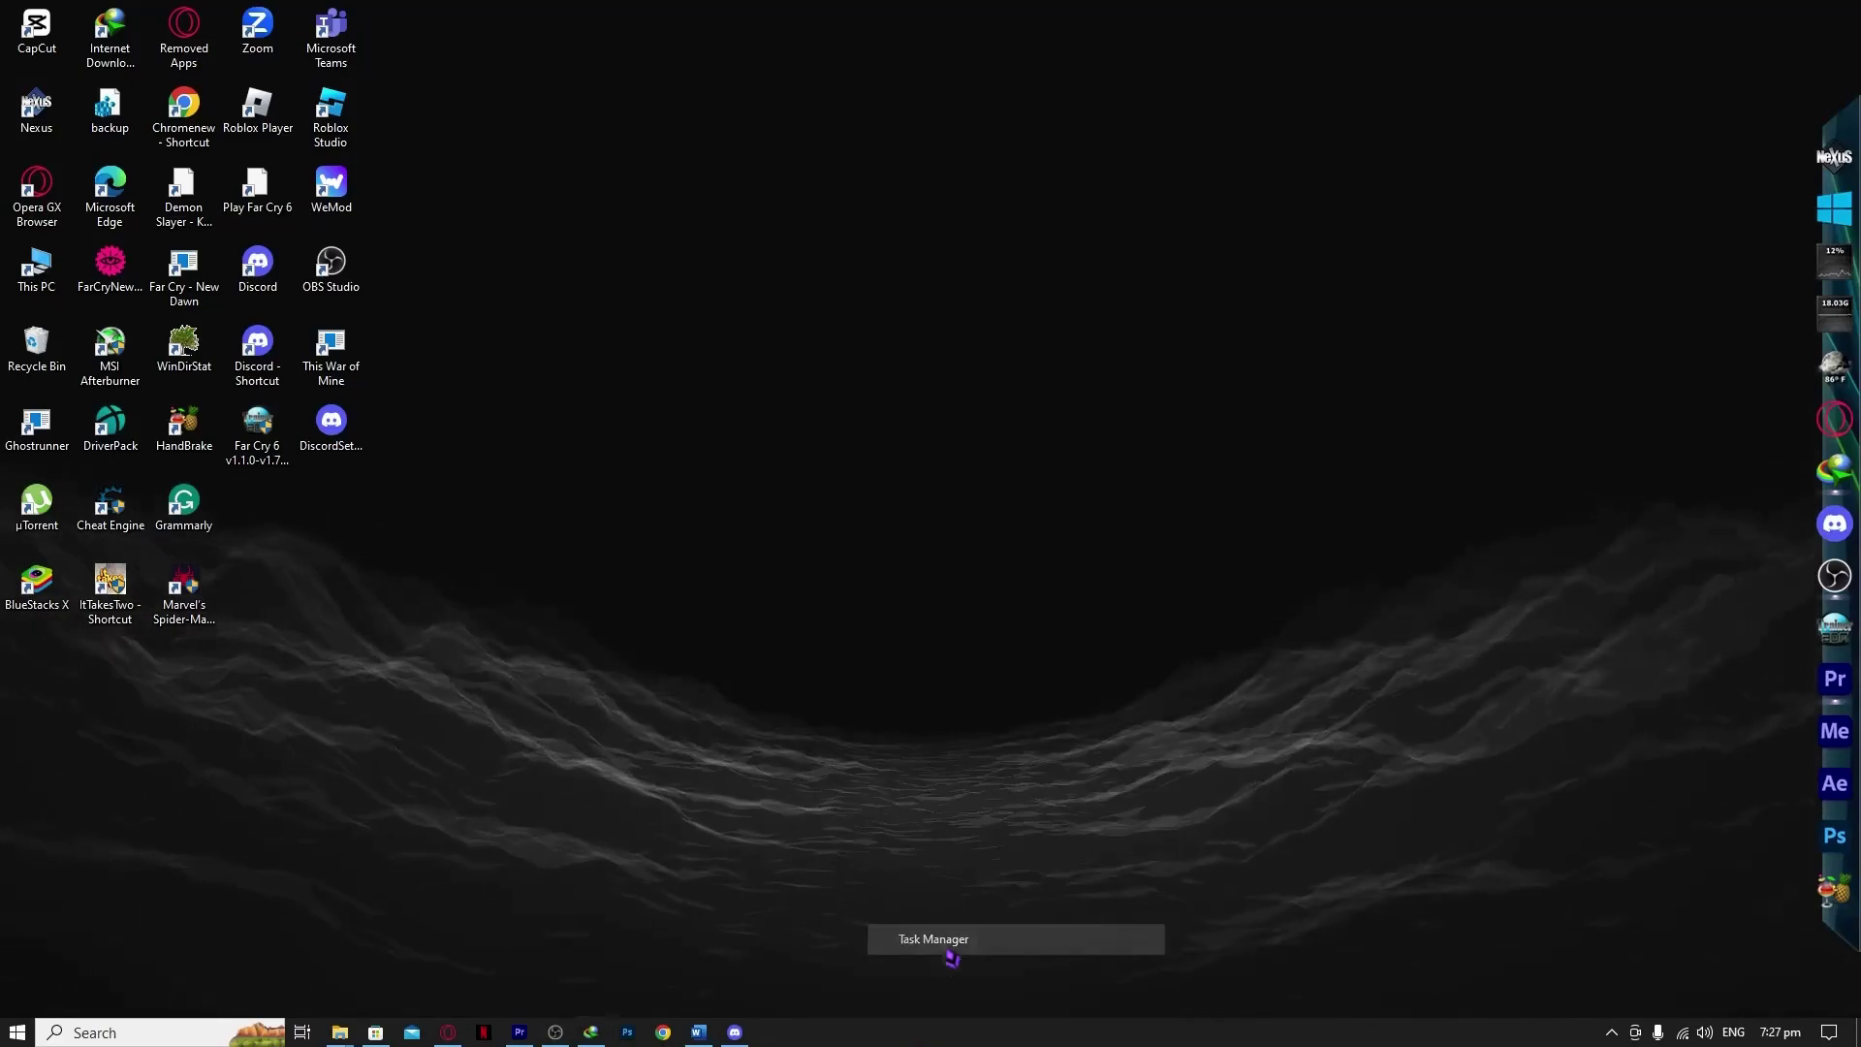
{"action": "left_click", "coordinate": [334, 353]}
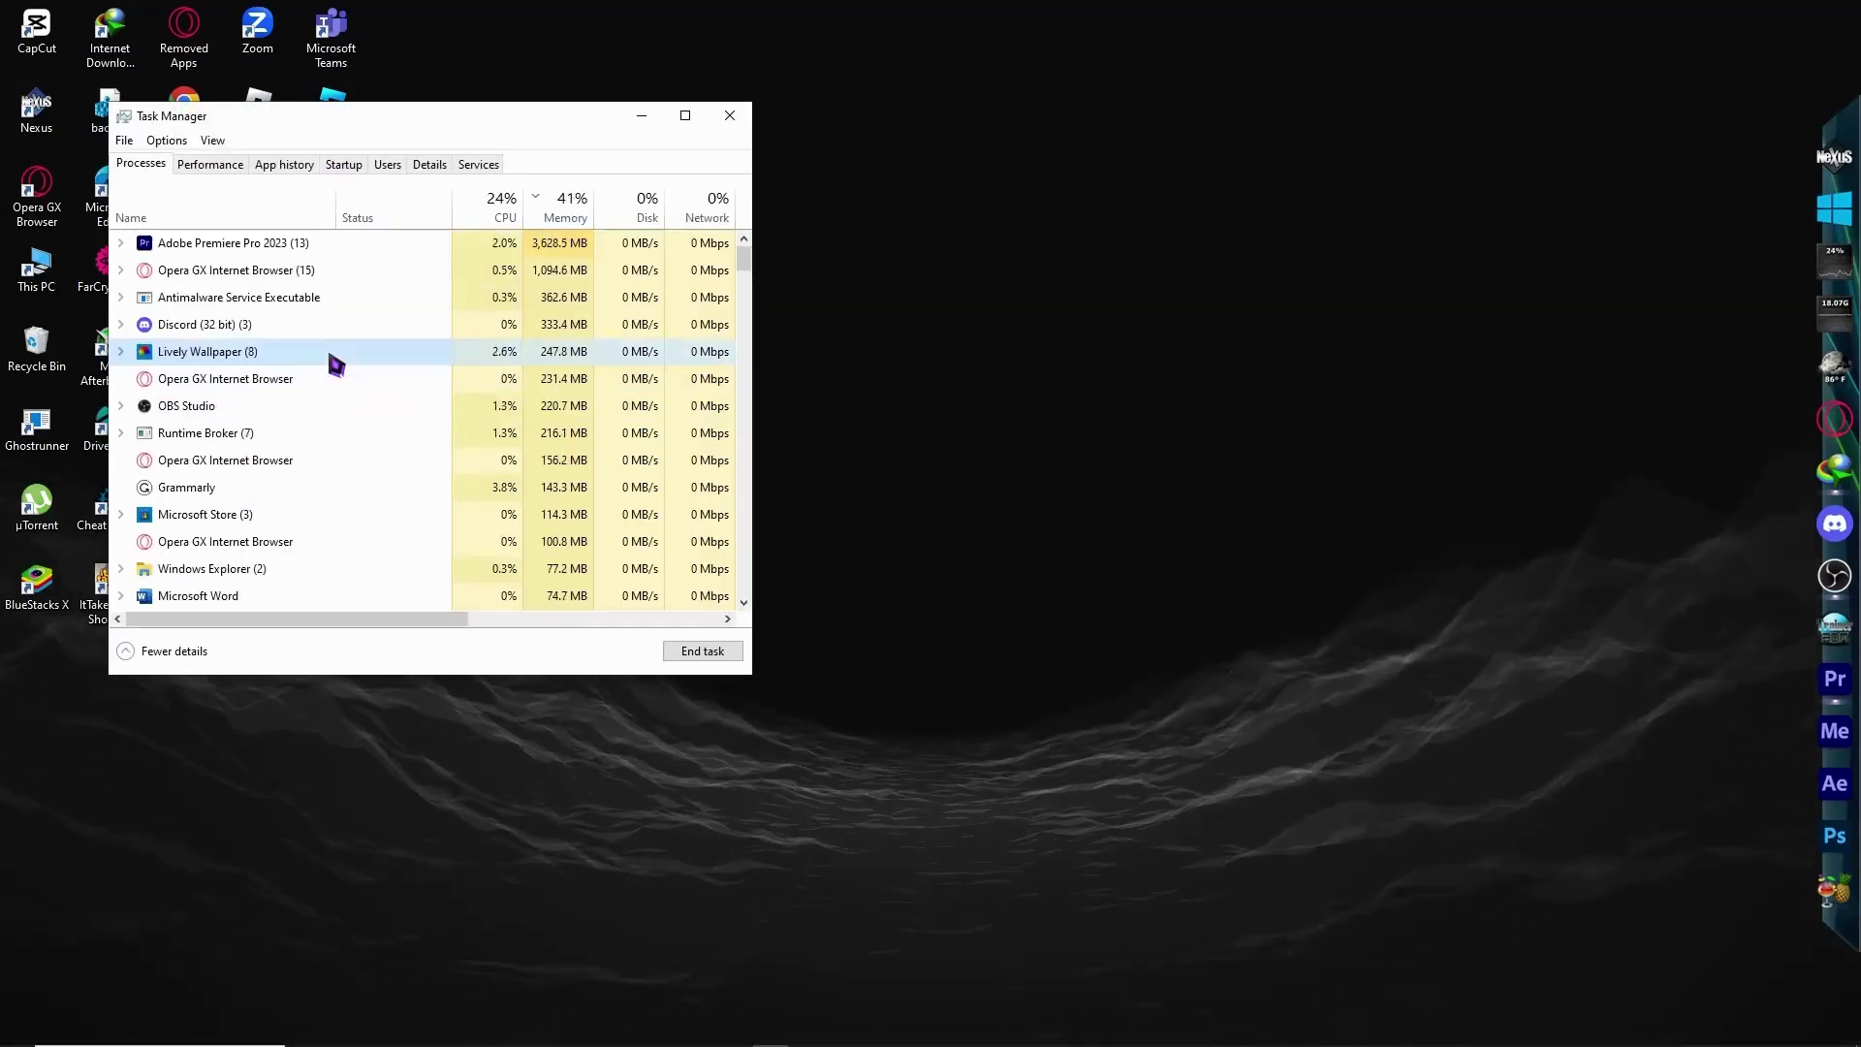
{"action": "scroll", "coordinate": [332, 379], "scroll_direction": "down", "scroll_amount": 5}
{"action": "scroll", "coordinate": [333, 436], "scroll_direction": "down", "scroll_amount": 5}
{"action": "left_click", "coordinate": [195, 596]}
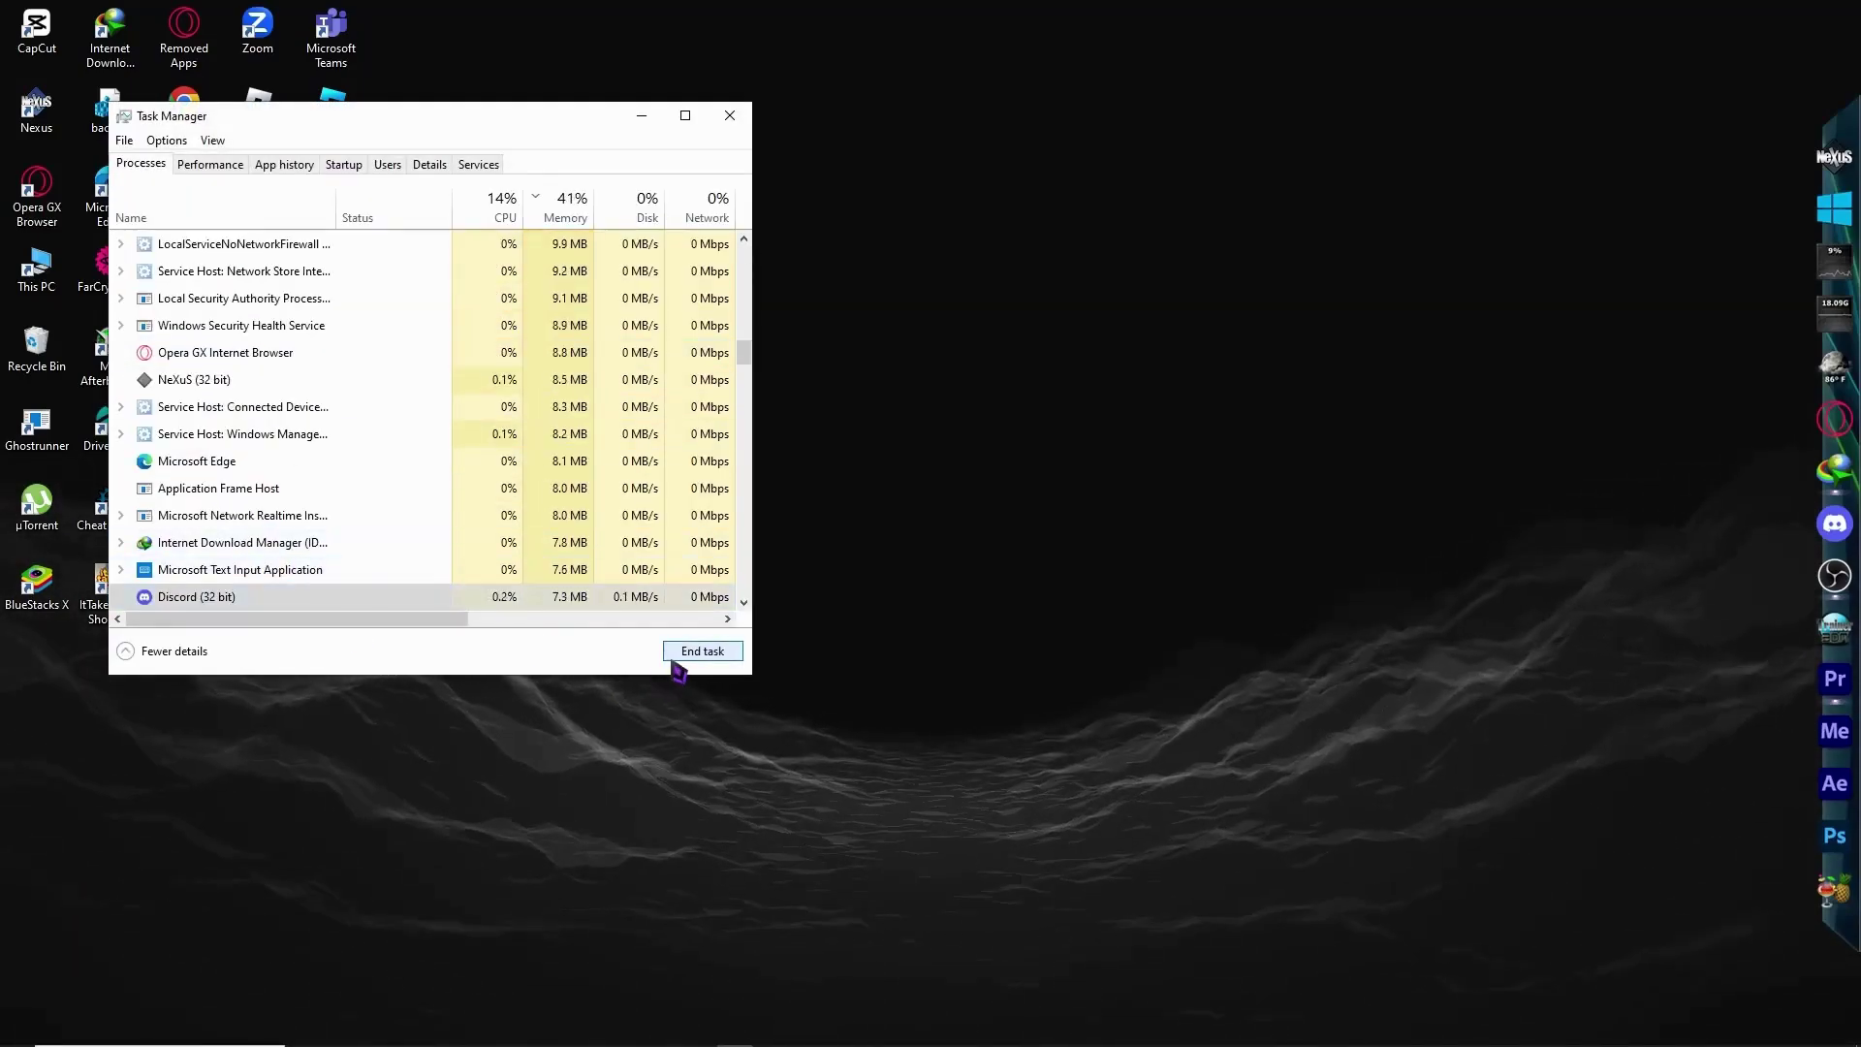
{"action": "left_click", "coordinate": [700, 651]}
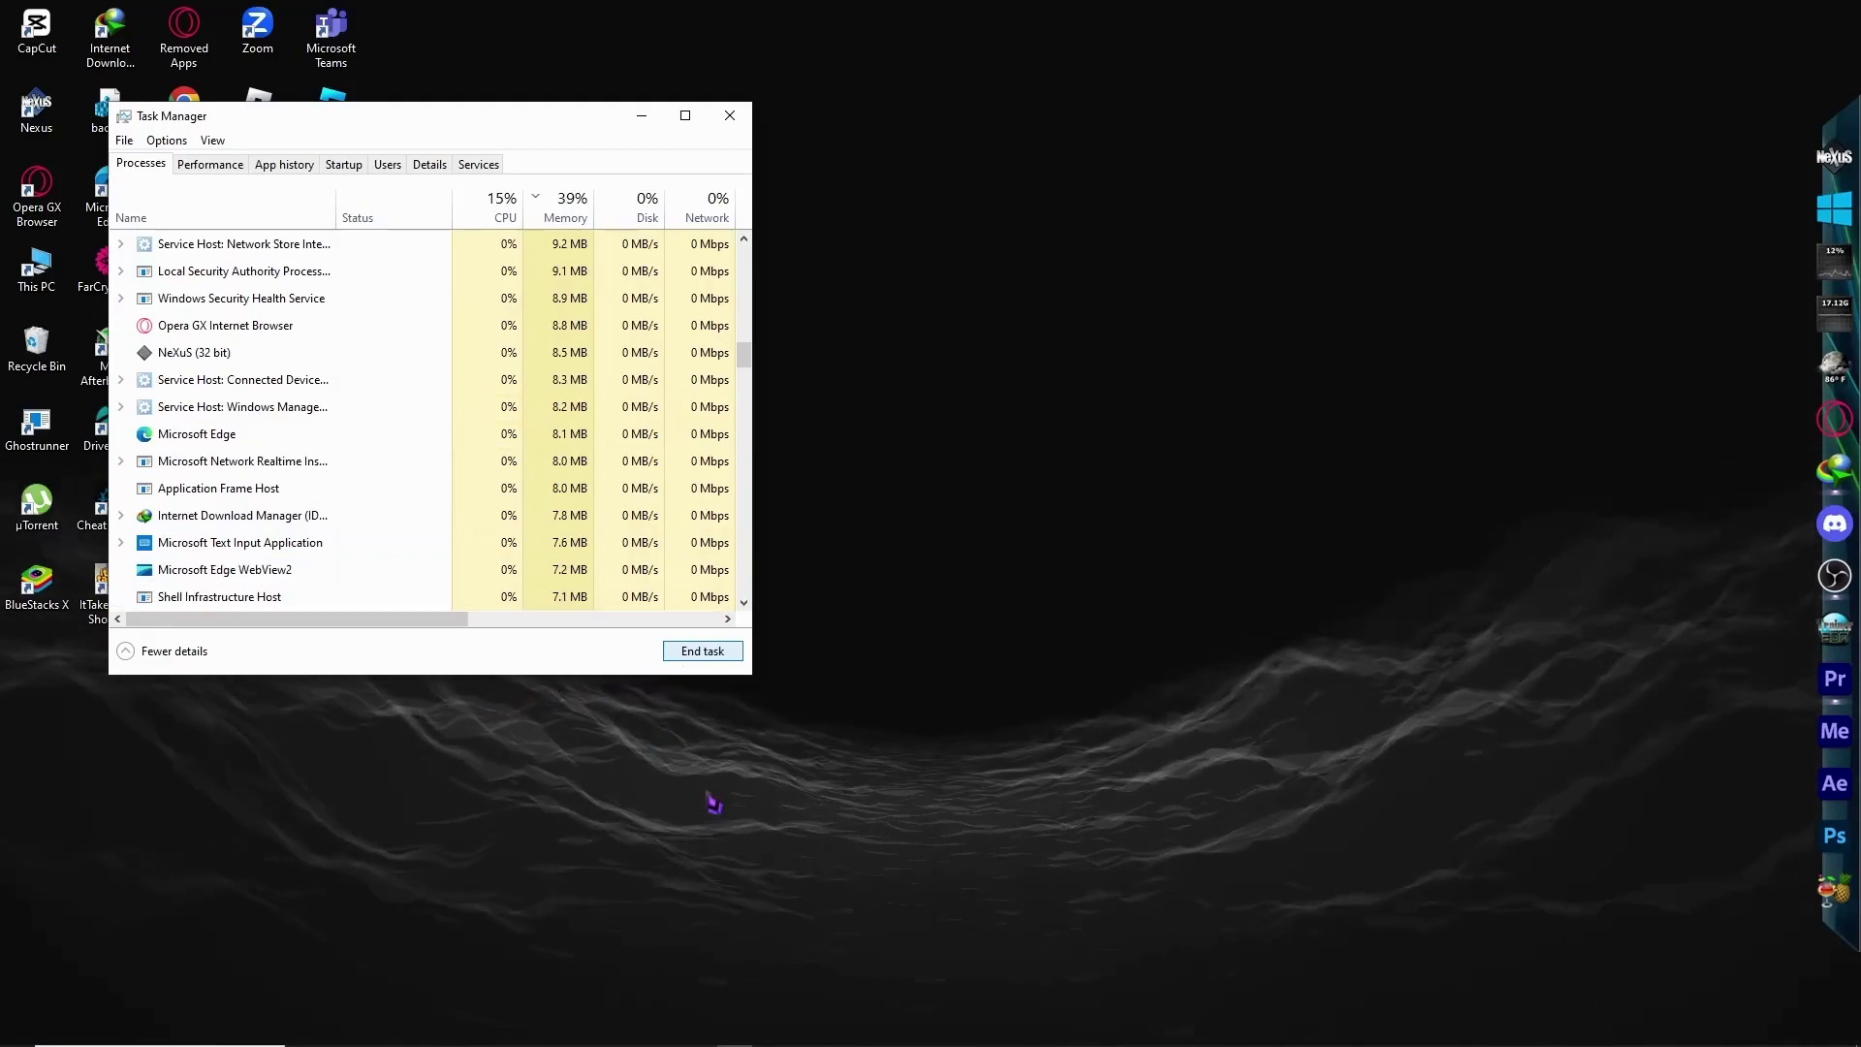
{"action": "left_click", "coordinate": [729, 114]}
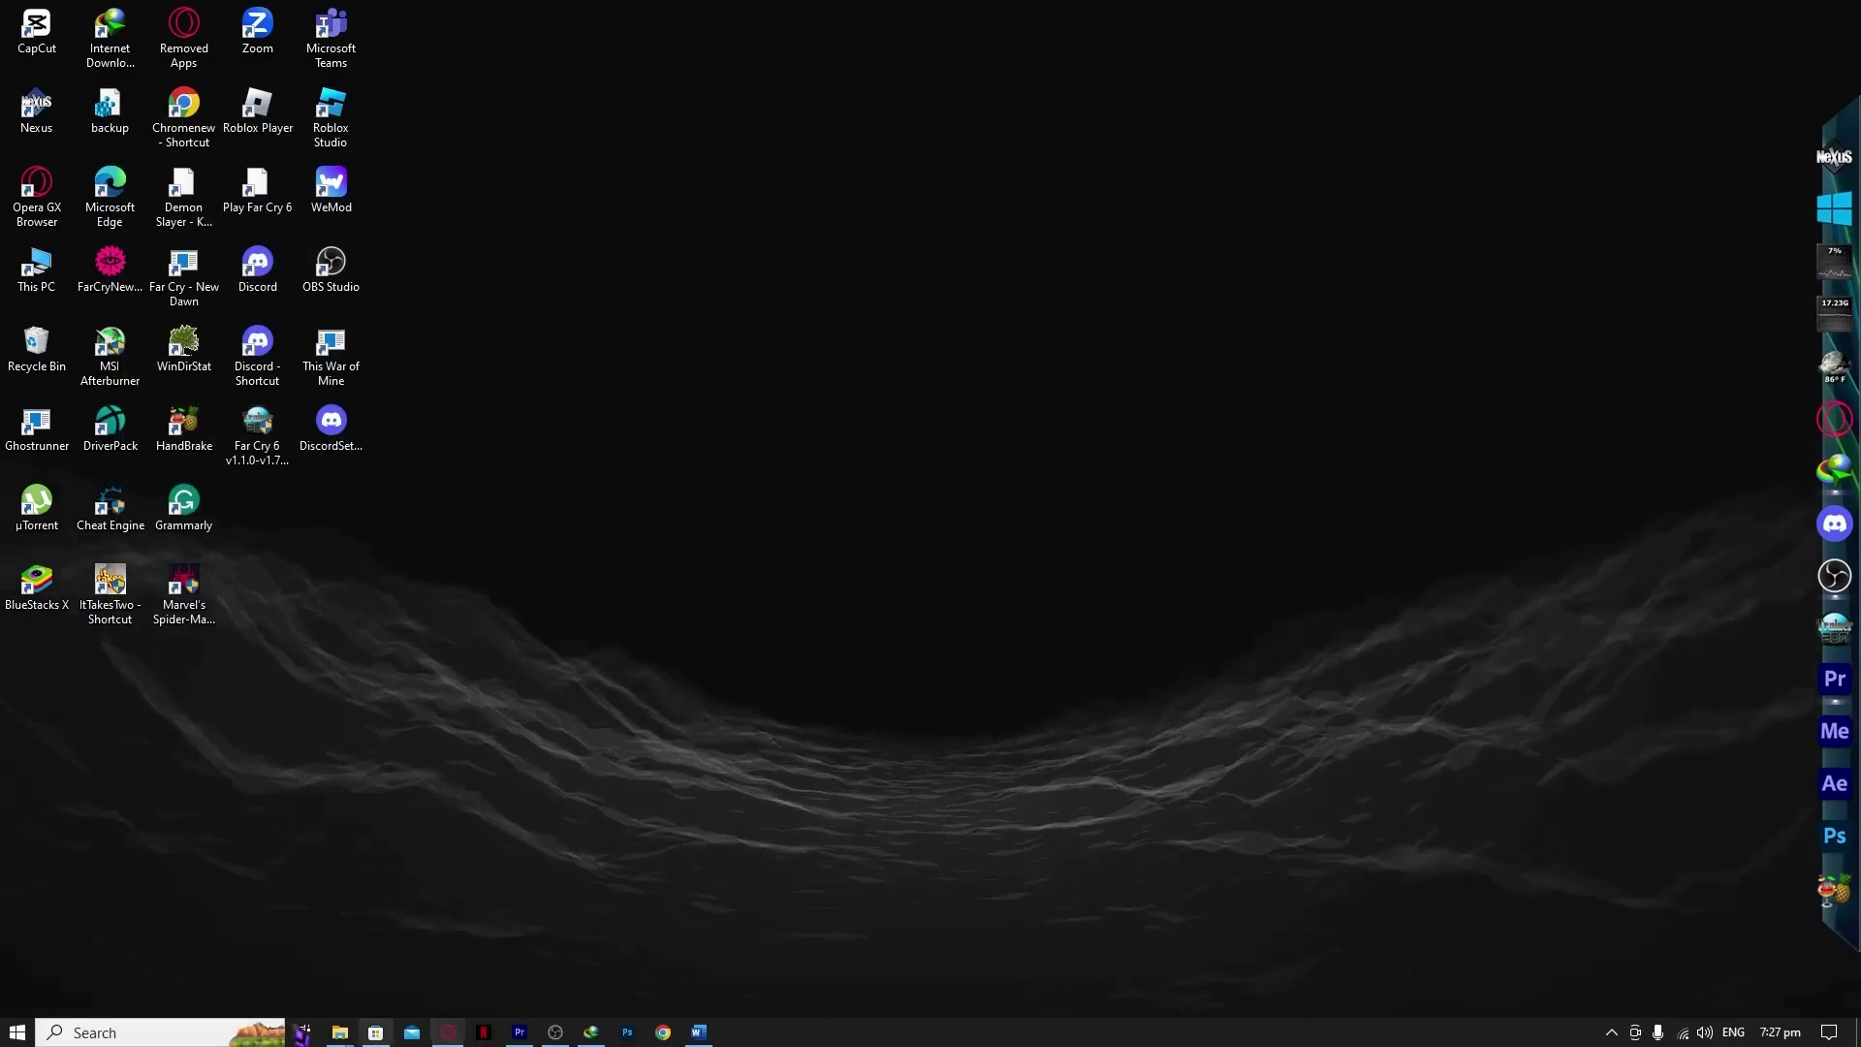
Relaunch Discord by searching for DISCORD in Windows Search.
{"action": "left_click", "coordinate": [146, 1032]}
{"action": "type", "text": "DISCORD"}
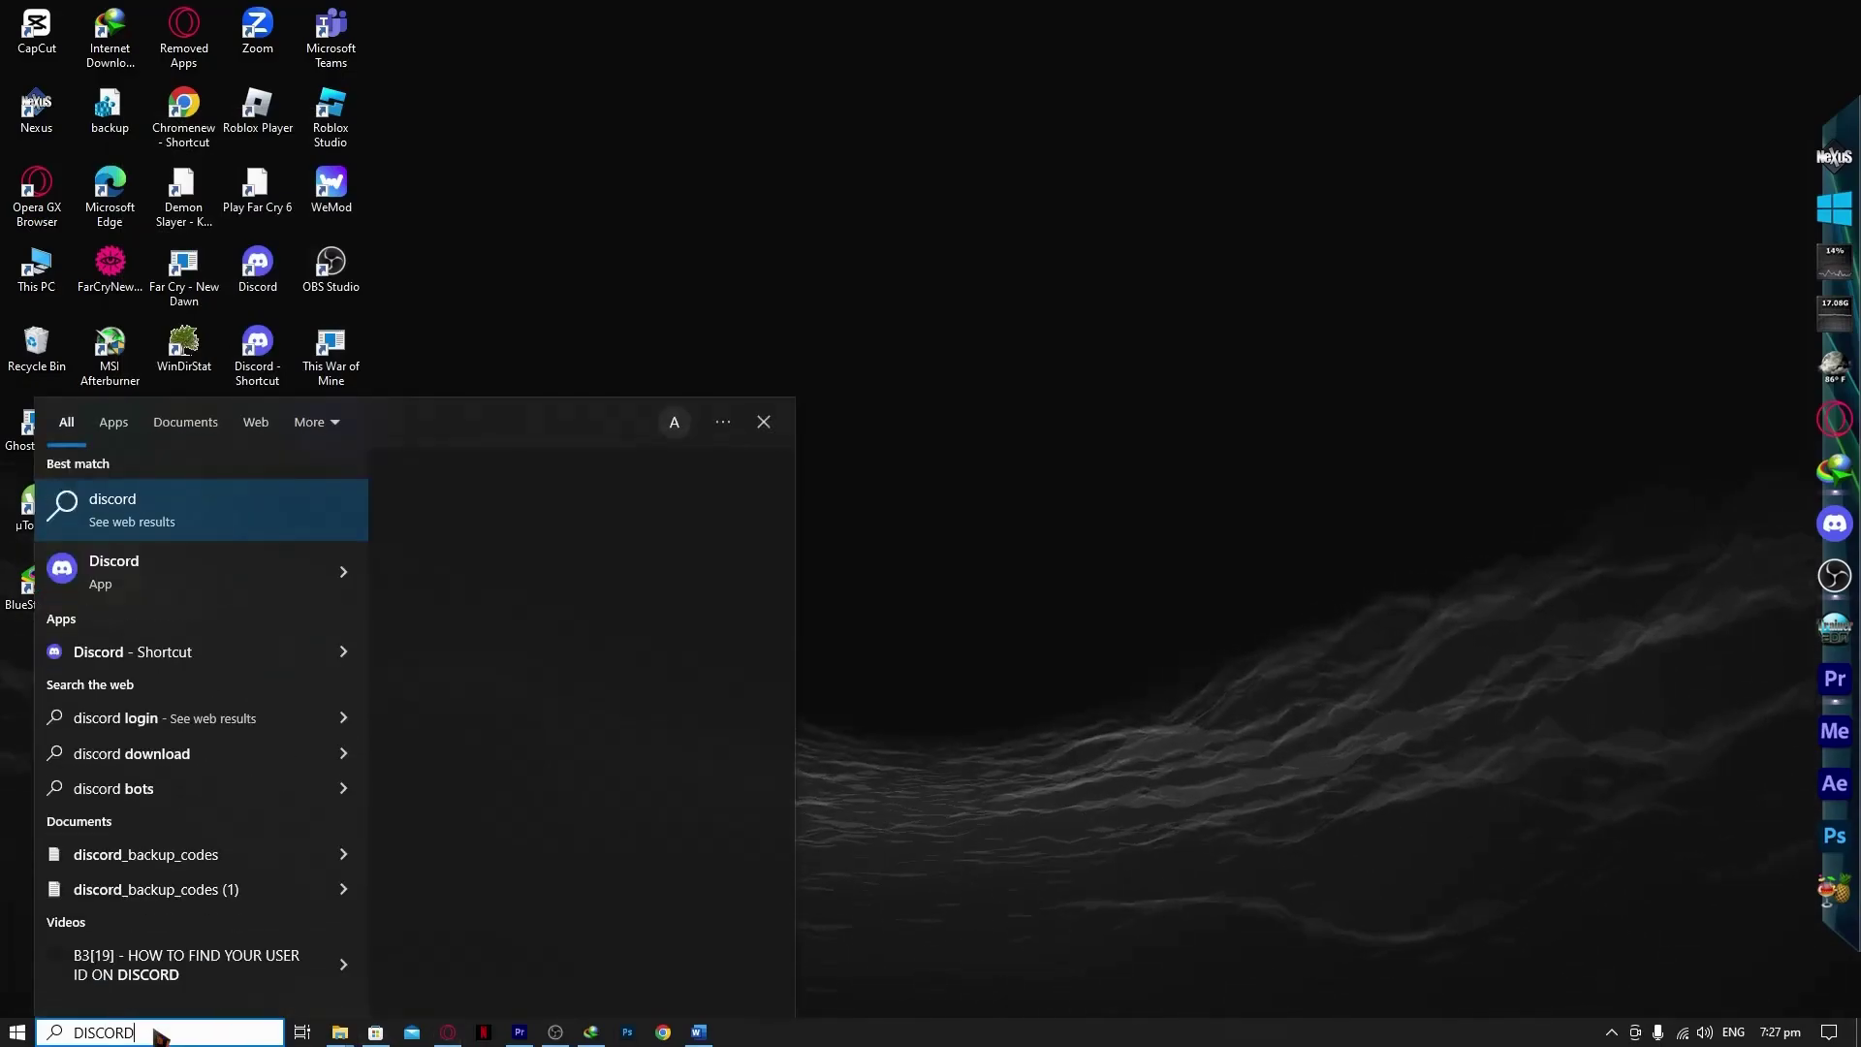
{"action": "left_click", "coordinate": [204, 570]}
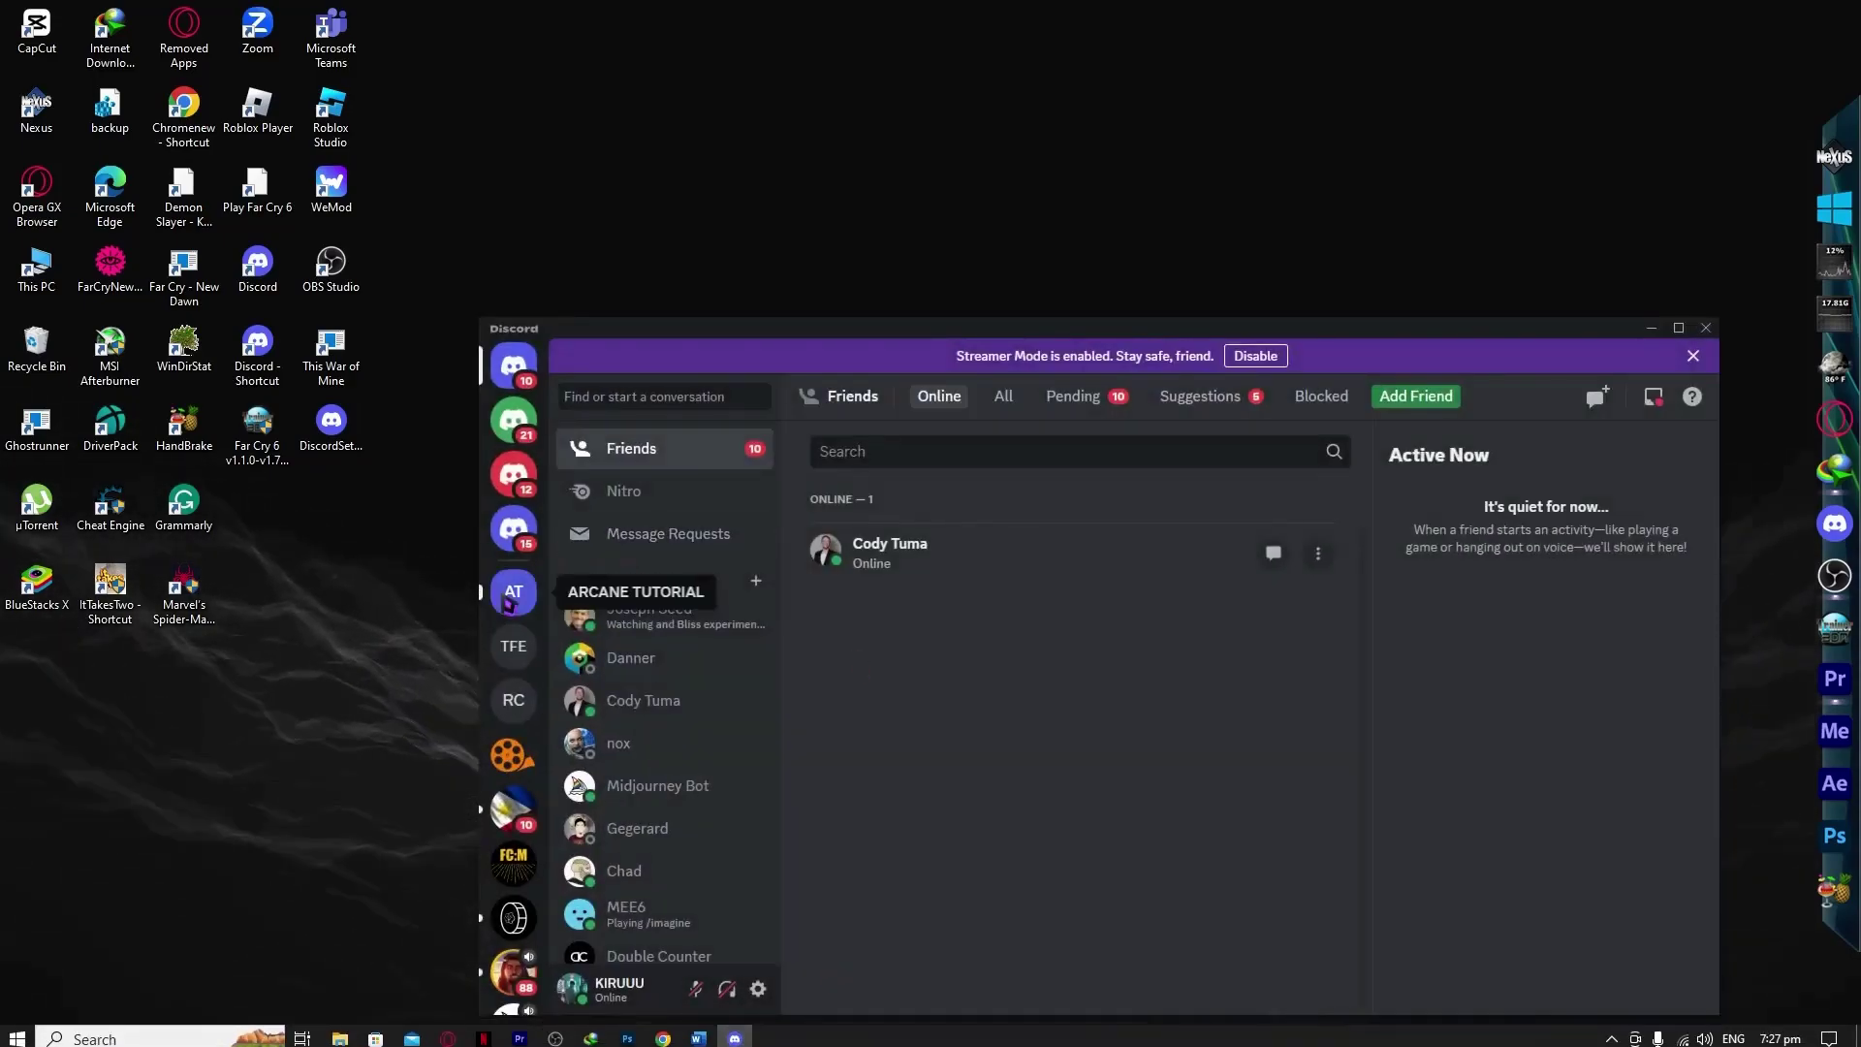
Open the REMOVE CROWN server and maximize the Discord window.
{"action": "left_click", "coordinate": [513, 700]}
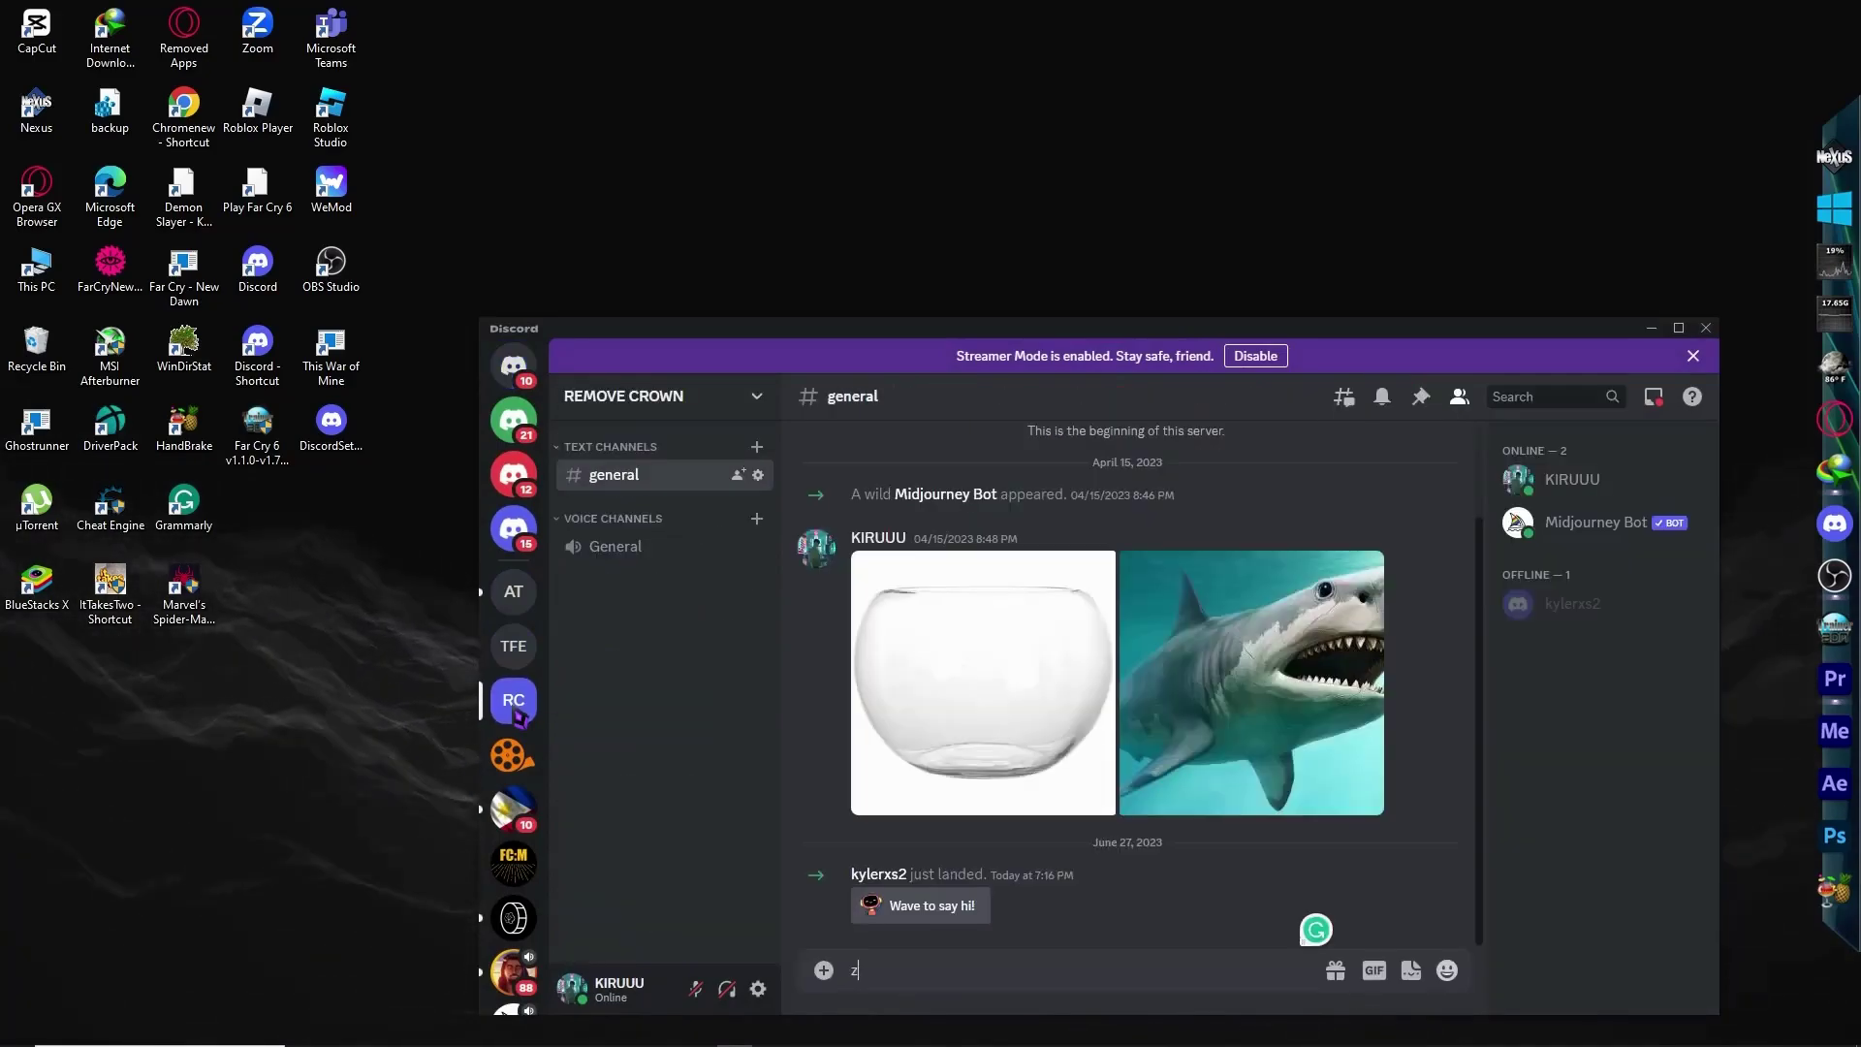
{"action": "left_click_drag", "start_coordinate": [1018, 328], "coordinate": [763, 190]}
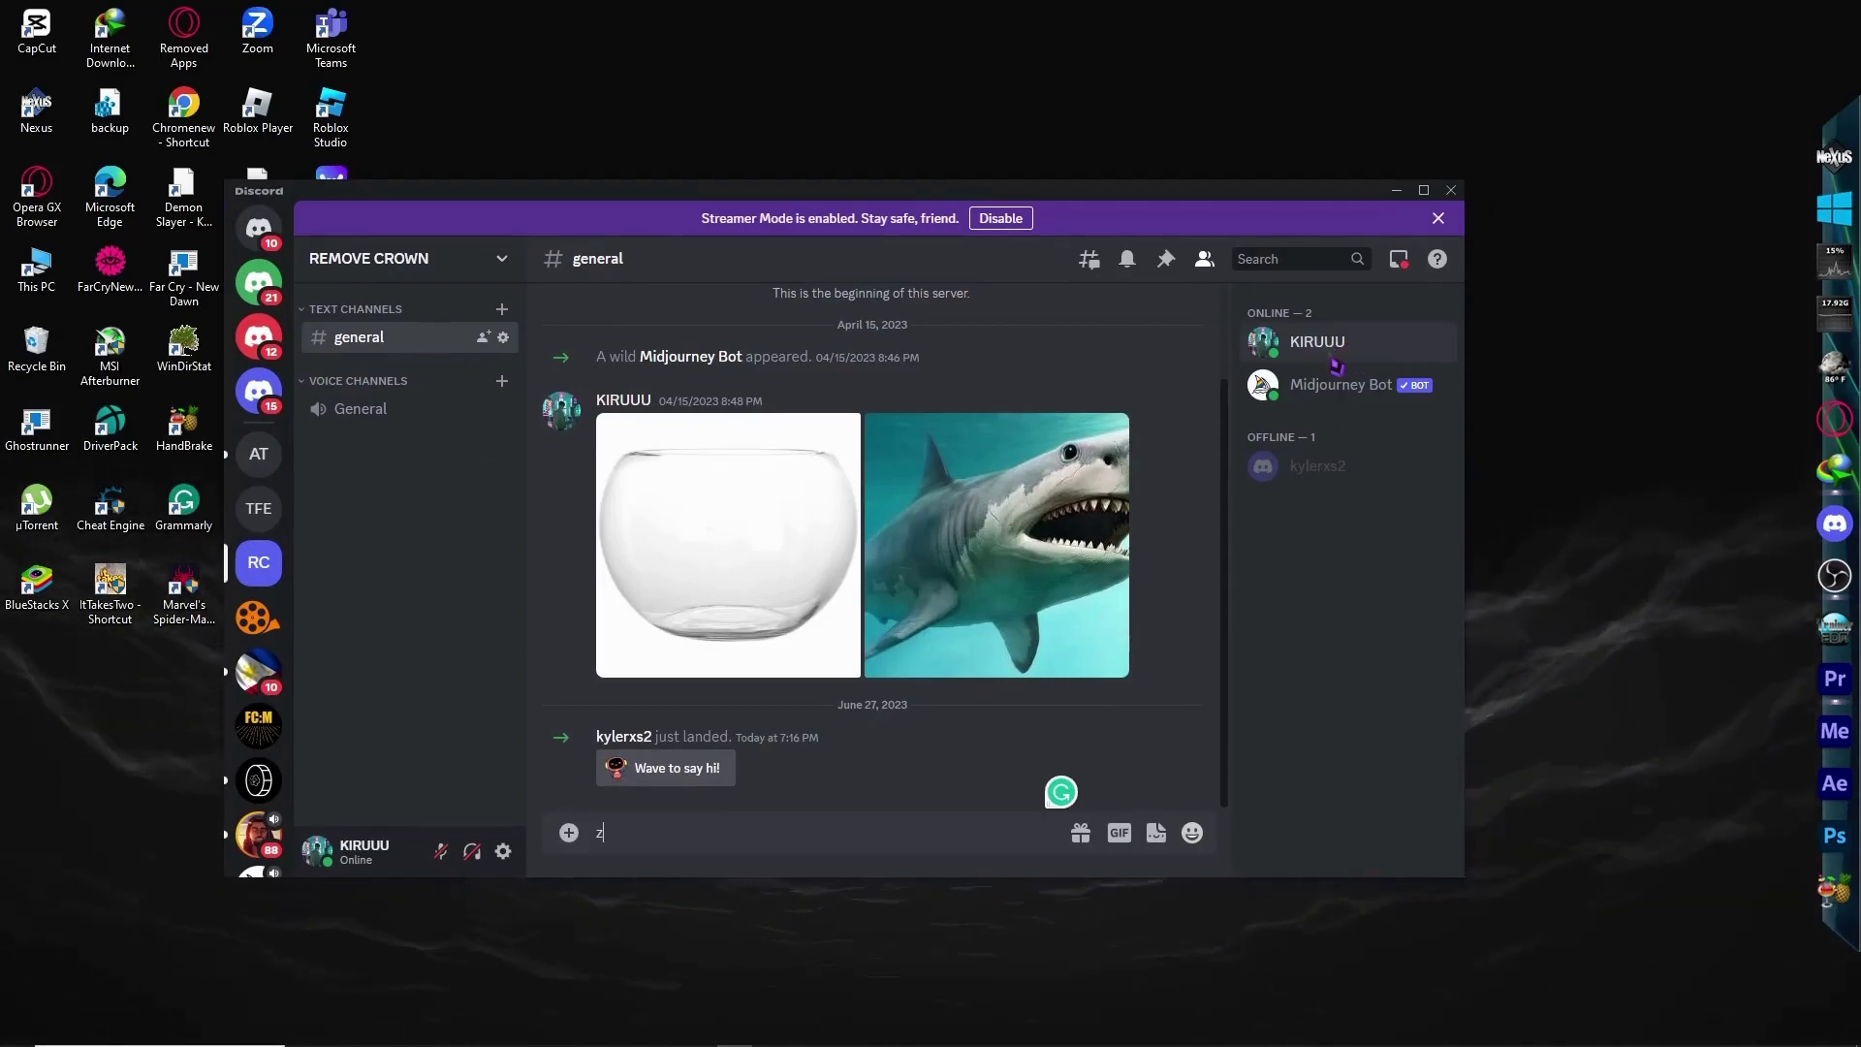
{"action": "left_click", "coordinate": [1423, 190]}
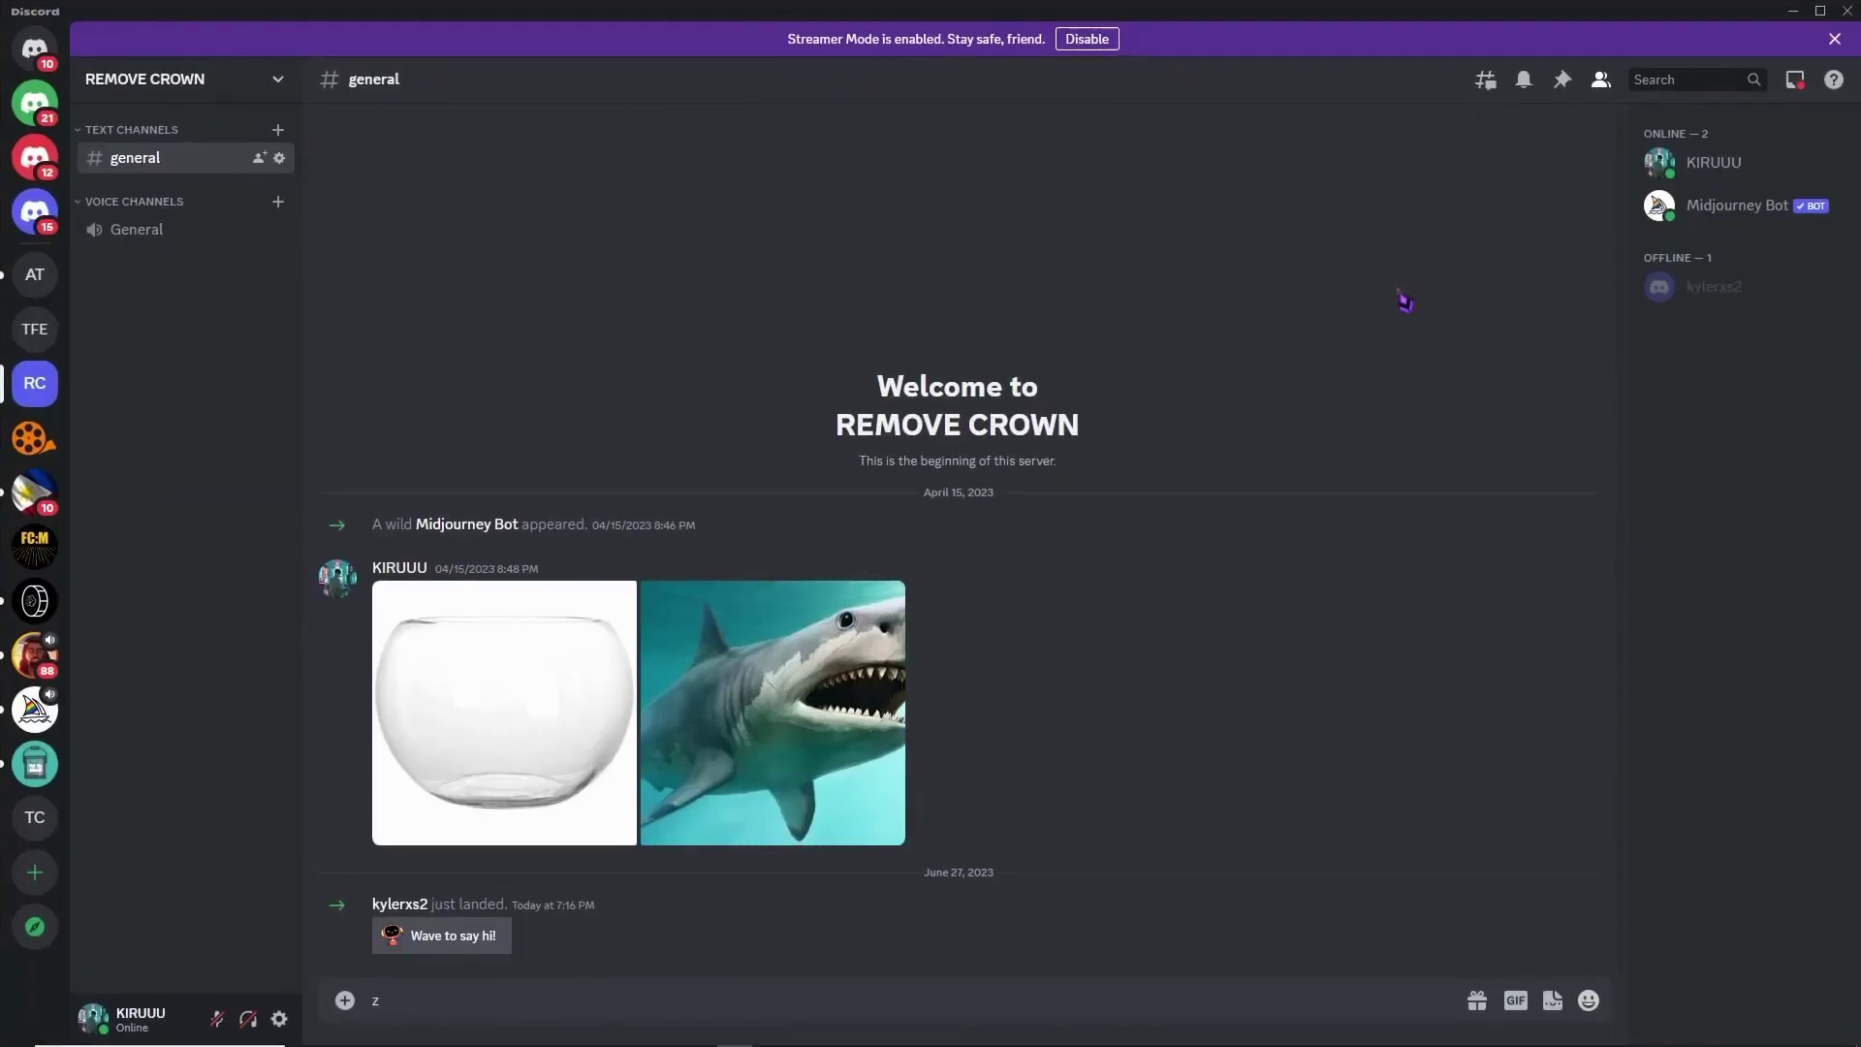